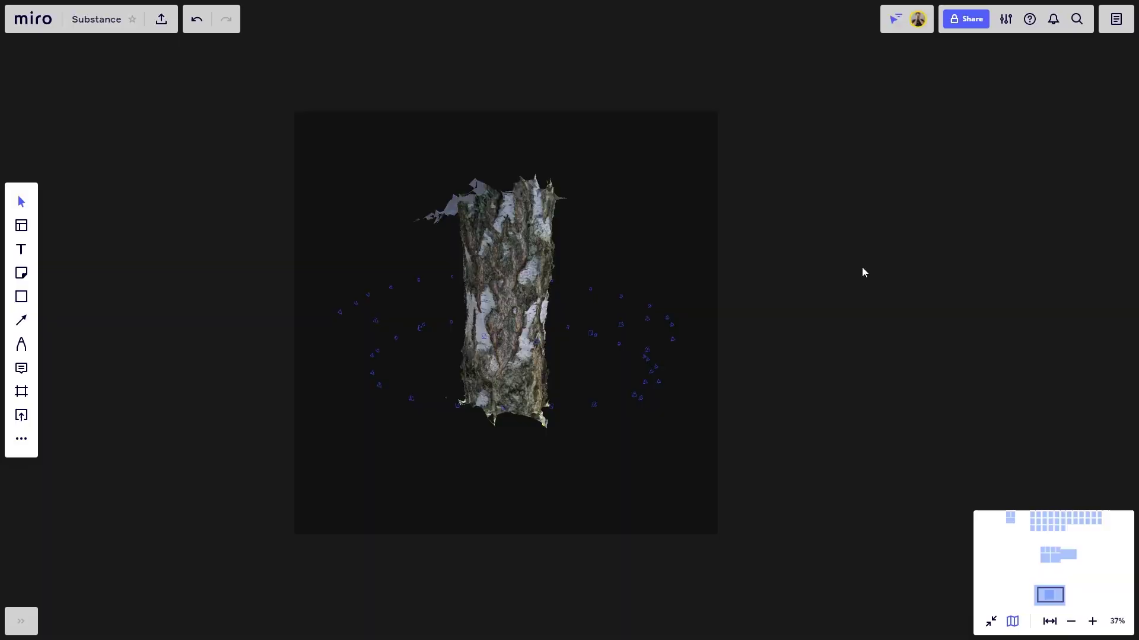
Create a new empty substance graph in Substance Designer.
{"action": "scroll", "coordinate": [809, 295], "scroll_direction": "up", "scroll_amount": 2}
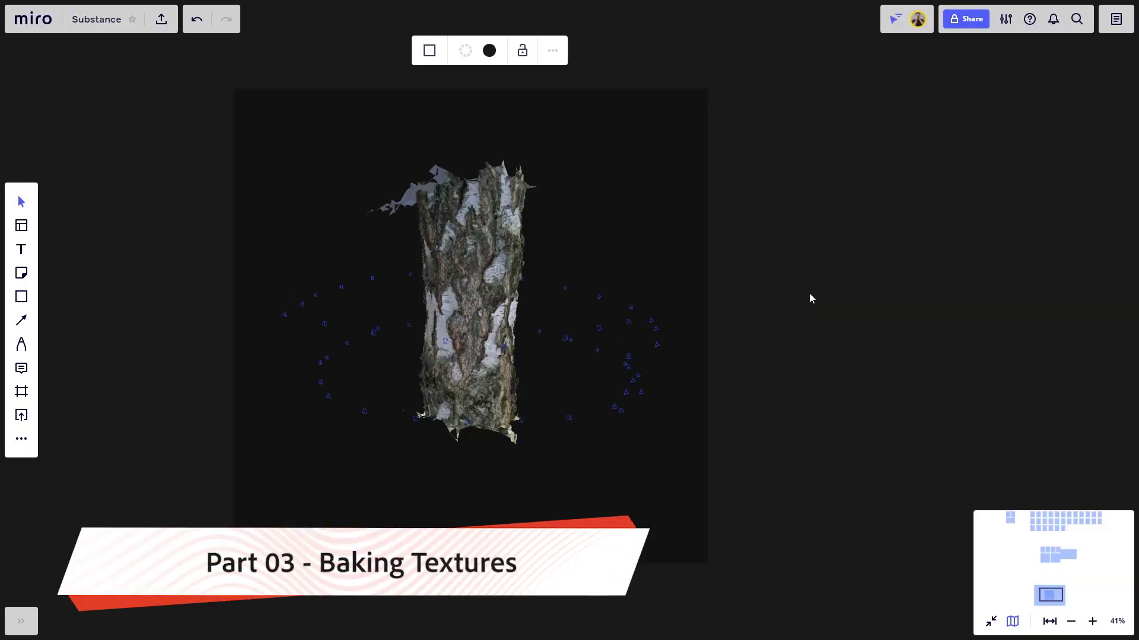
{"action": "scroll", "coordinate": [919, 287], "scroll_direction": "up", "scroll_amount": 1}
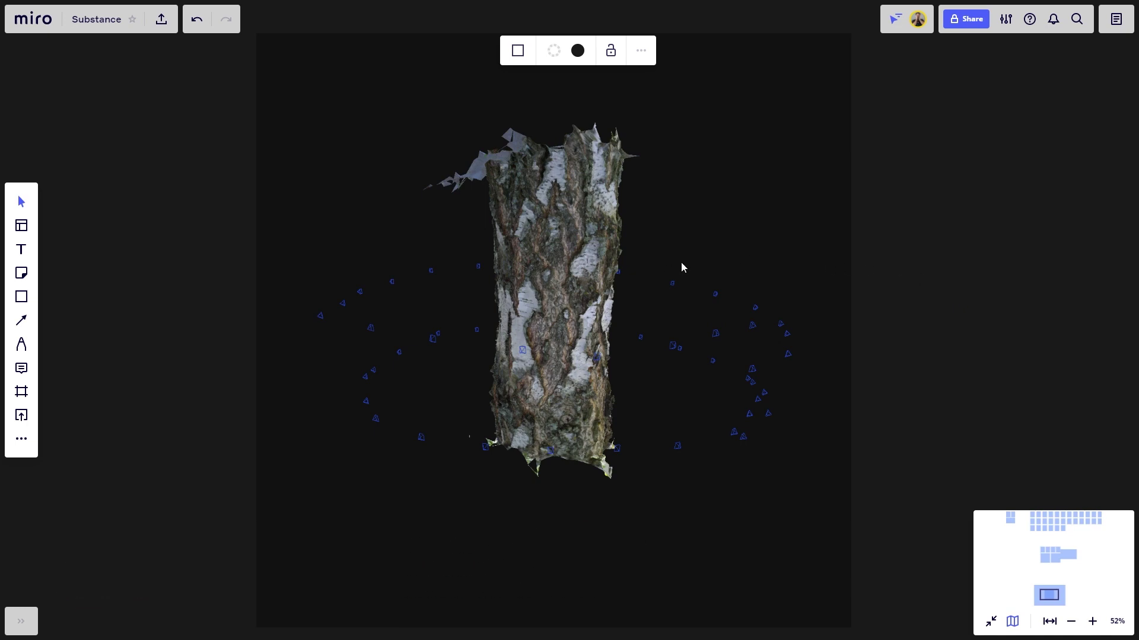
{"action": "scroll", "coordinate": [945, 278], "scroll_direction": "right", "scroll_amount": 1}
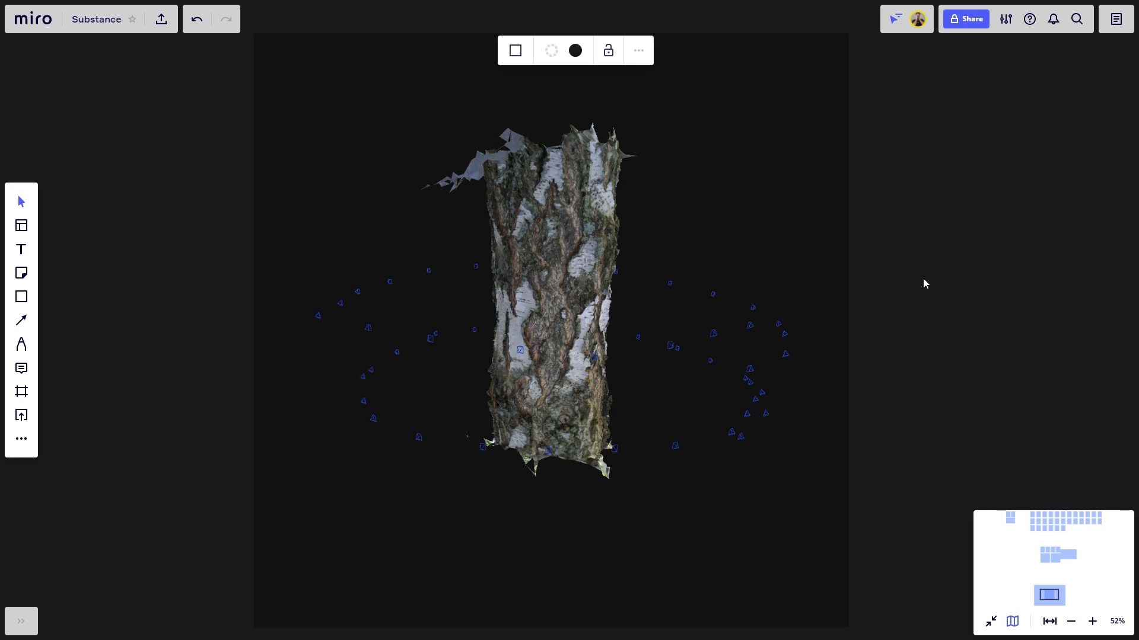
{"action": "scroll", "coordinate": [923, 278], "scroll_direction": "up", "scroll_amount": 2, "text": "ctrl"}
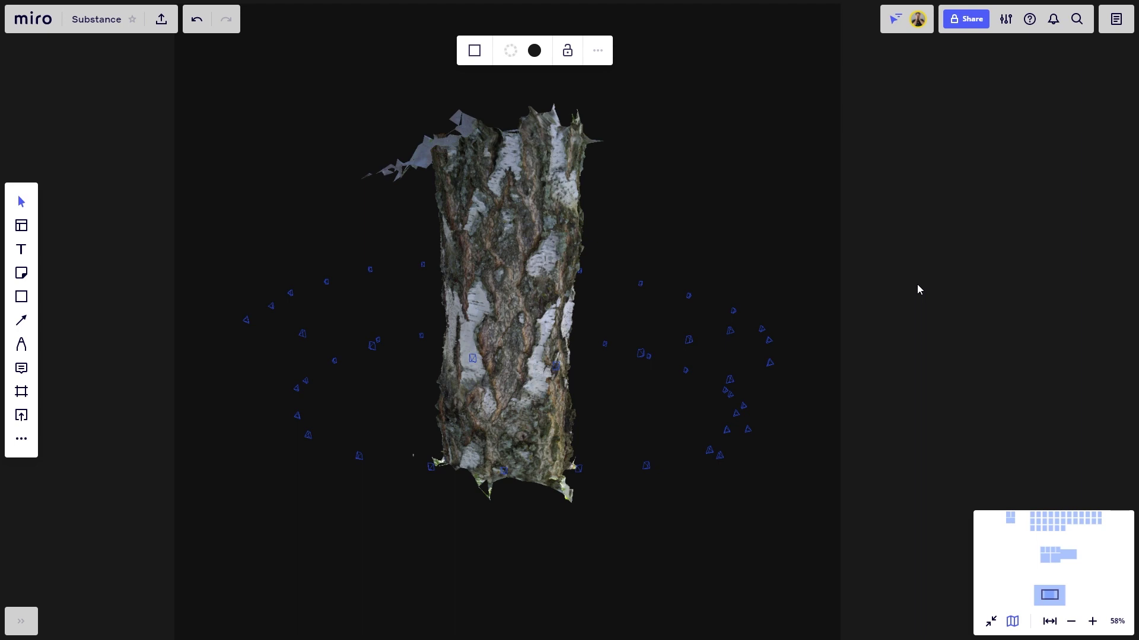
{"action": "scroll", "coordinate": [987, 285], "scroll_direction": "up", "scroll_amount": 2, "text": "ctrl"}
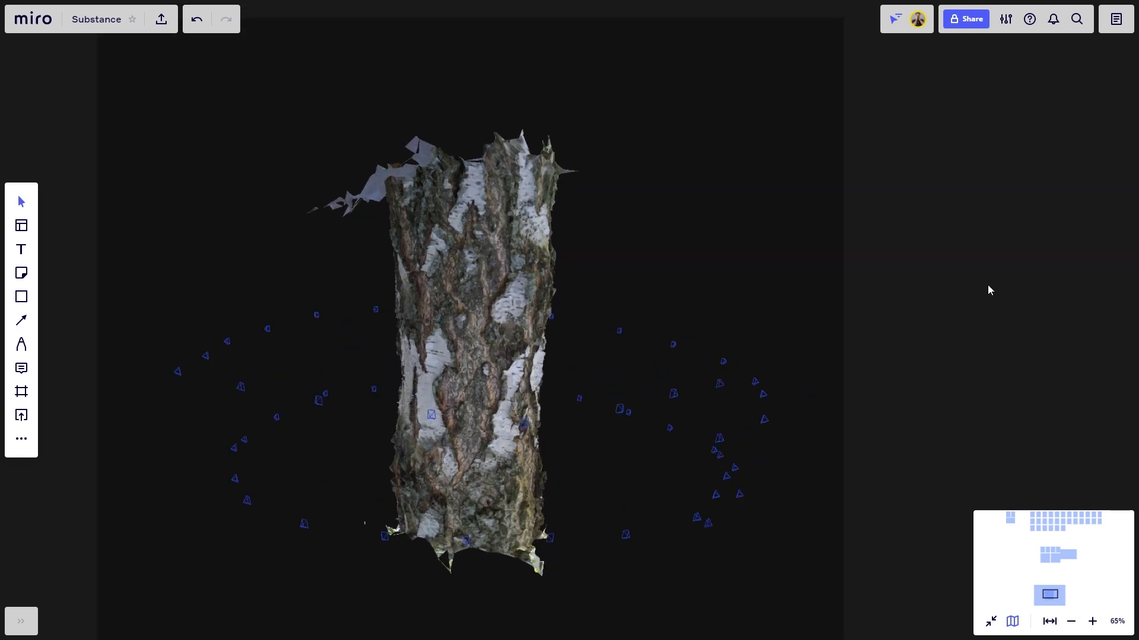
{"action": "scroll", "coordinate": [1008, 273], "scroll_direction": "down", "scroll_amount": 2, "text": "ctrl"}
{"action": "scroll", "coordinate": [949, 285], "scroll_direction": "right", "scroll_amount": 2}
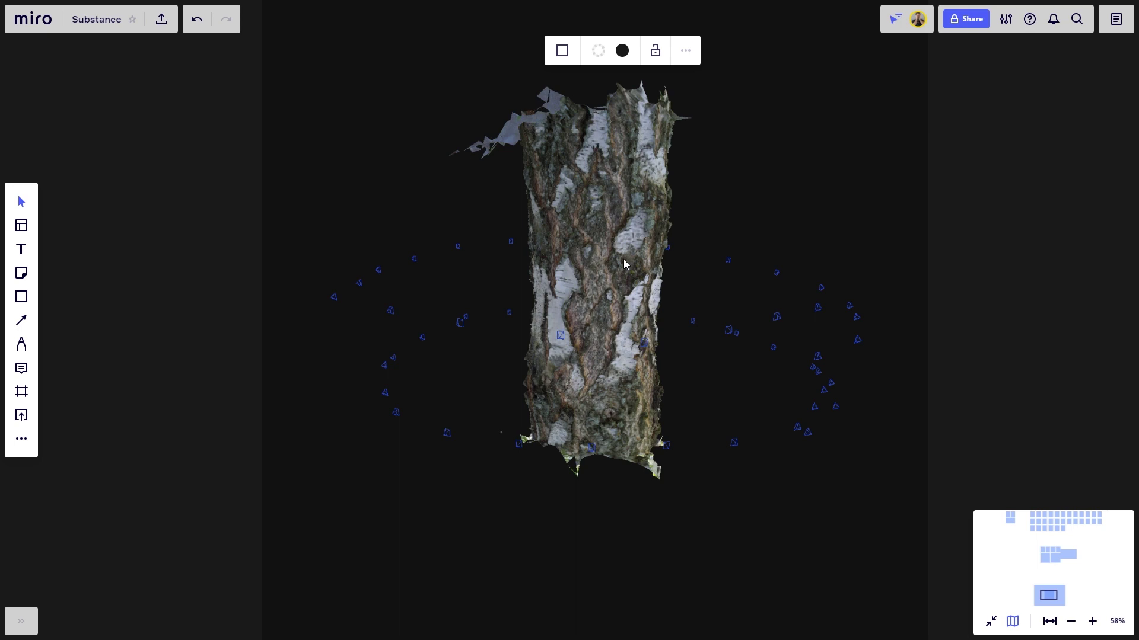
{"action": "scroll", "coordinate": [691, 297], "scroll_direction": "up", "scroll_amount": 2}
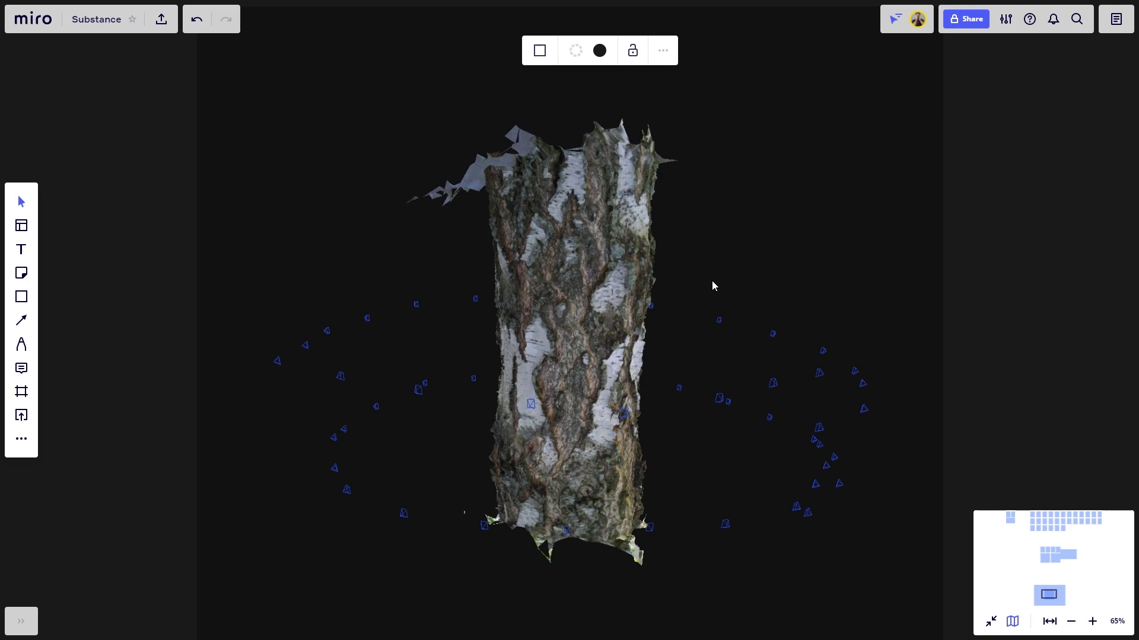
{"action": "key", "text": "alt+Tab"}
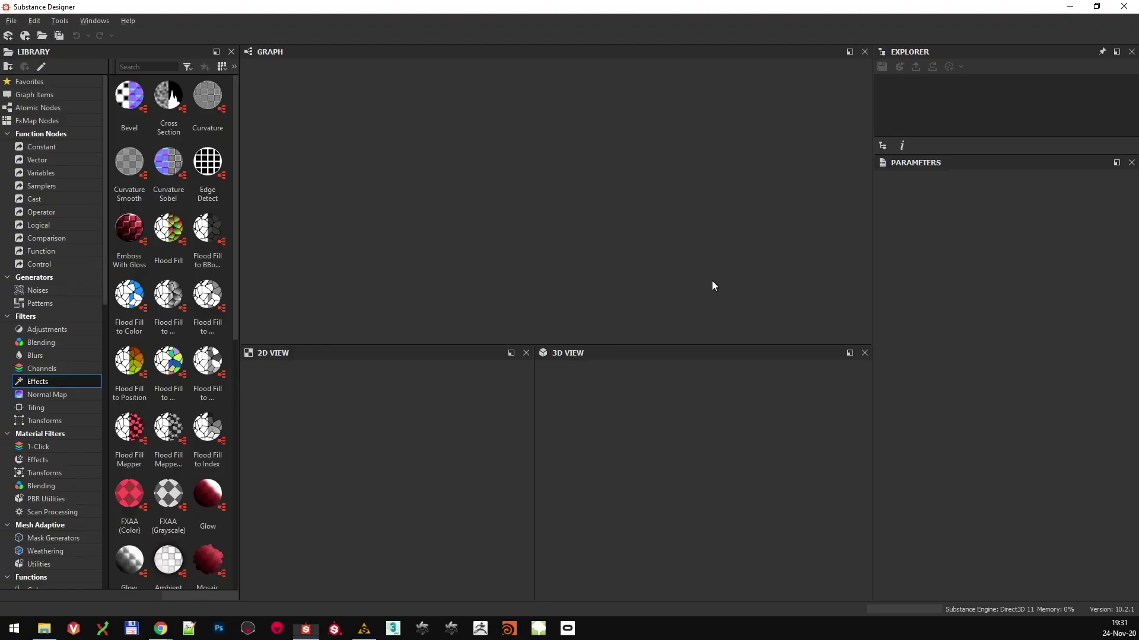
{"action": "key", "text": "ctrl+n"}
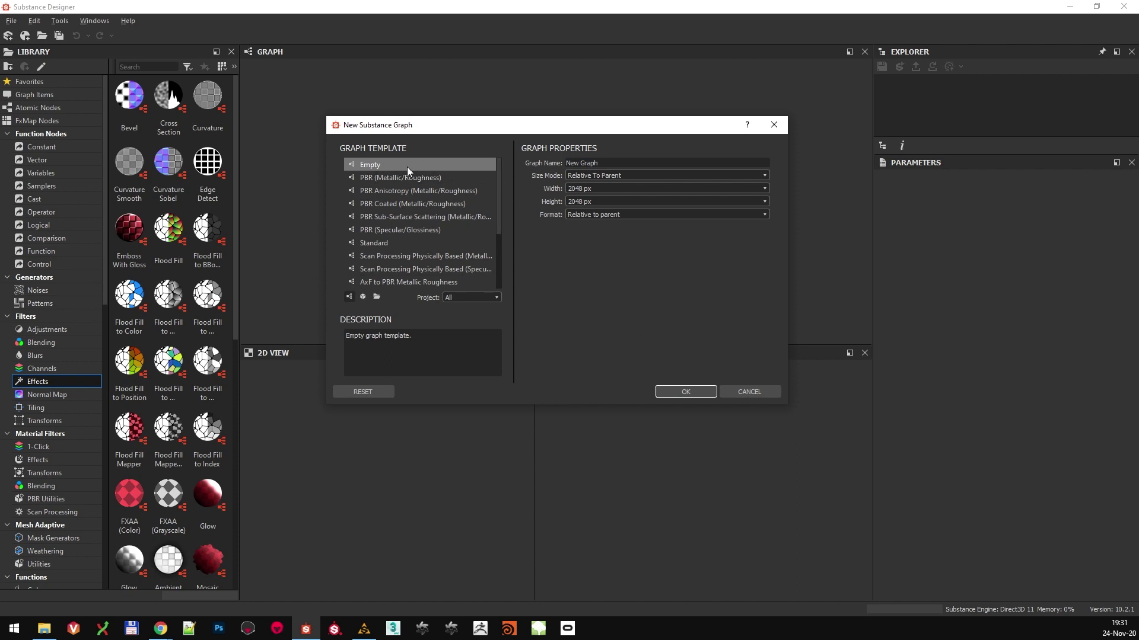
{"action": "left_click", "coordinate": [686, 392]}
Rename the new graph to 'photogrammetry_bake'.
{"action": "right_click", "coordinate": [927, 98]}
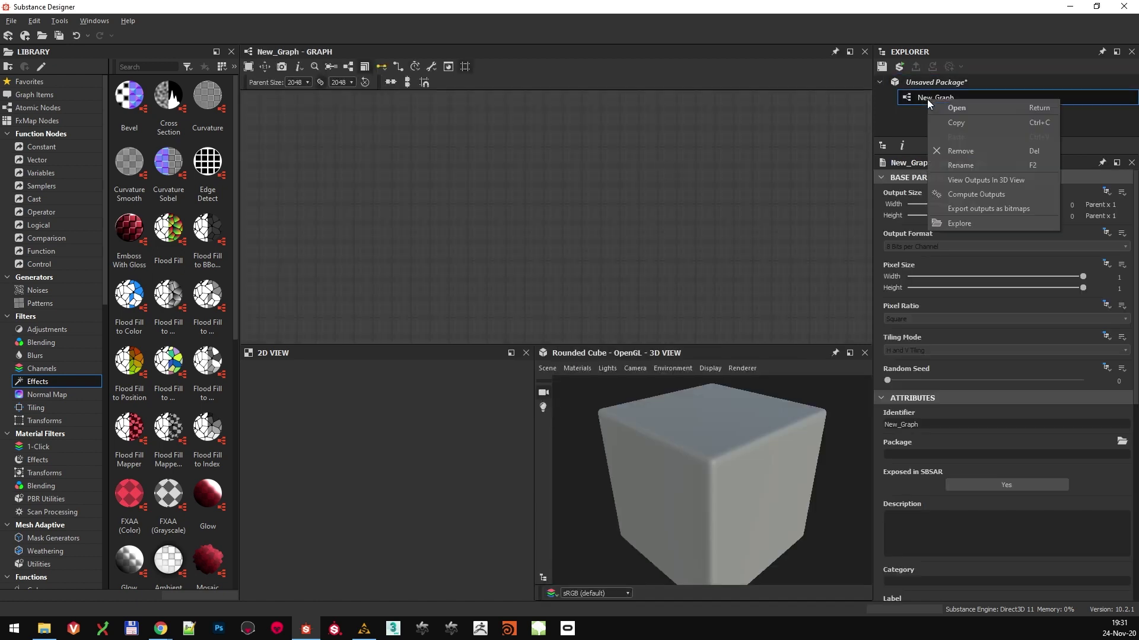
{"action": "left_click", "coordinate": [987, 159]}
{"action": "type", "text": "photogrammetry"}
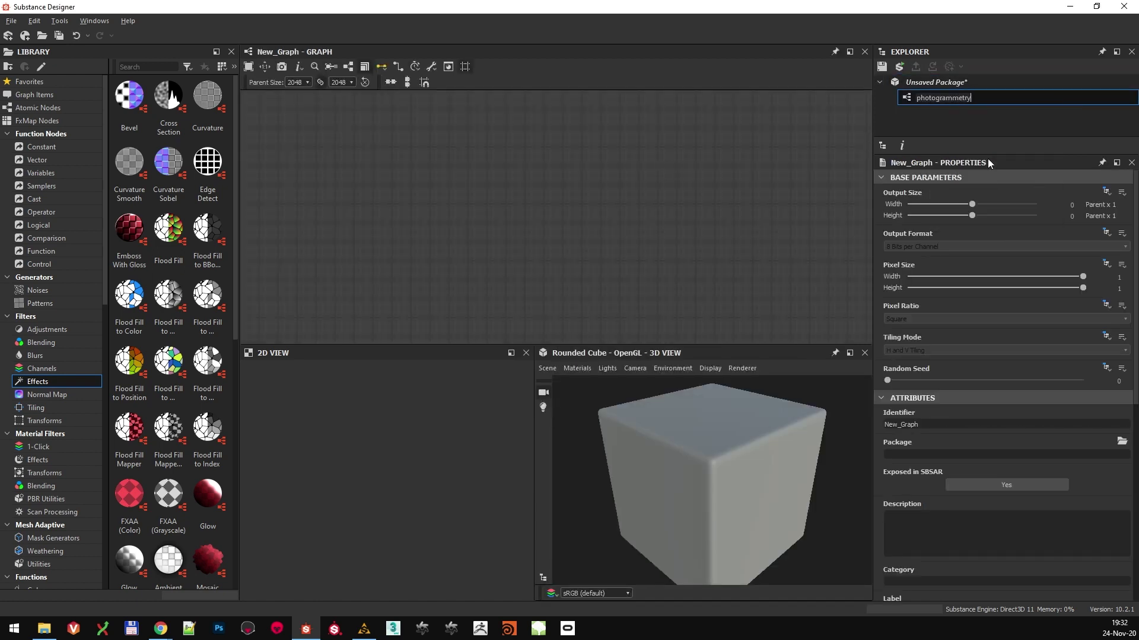
{"action": "type", "text": "_bake"}
{"action": "key", "text": "Return"}
Save the package as tree_bark_tutorial_part02.
{"action": "right_click", "coordinate": [943, 81]}
{"action": "left_click", "coordinate": [999, 169]}
{"action": "type", "text": "tree_bark"}
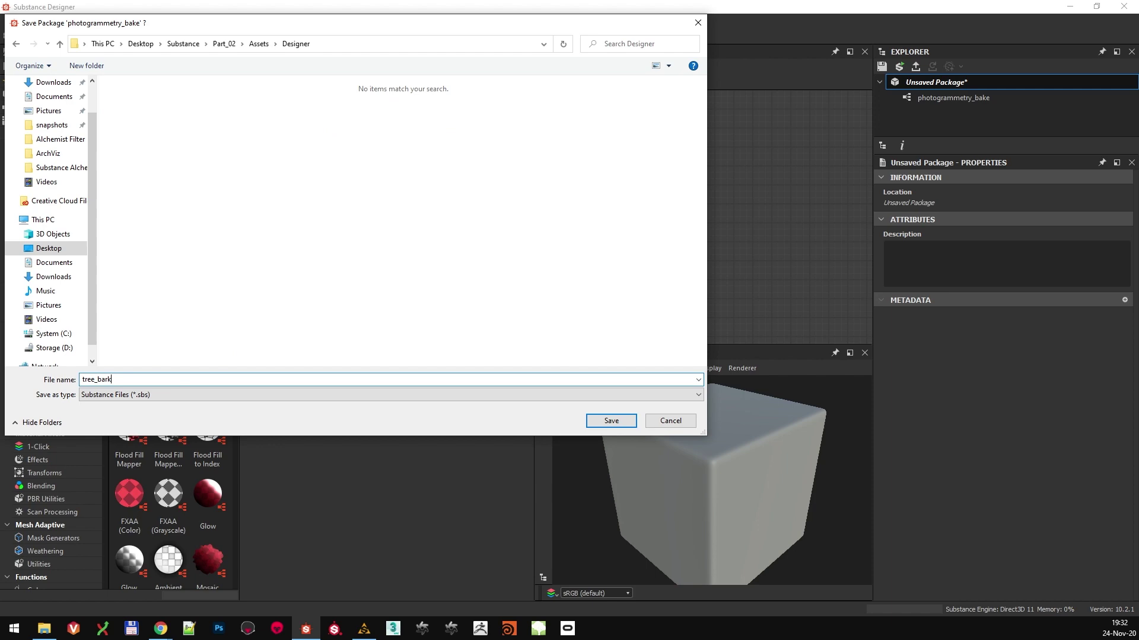
{"action": "type", "text": "_tutorial_part02"}
{"action": "key", "text": "Return"}
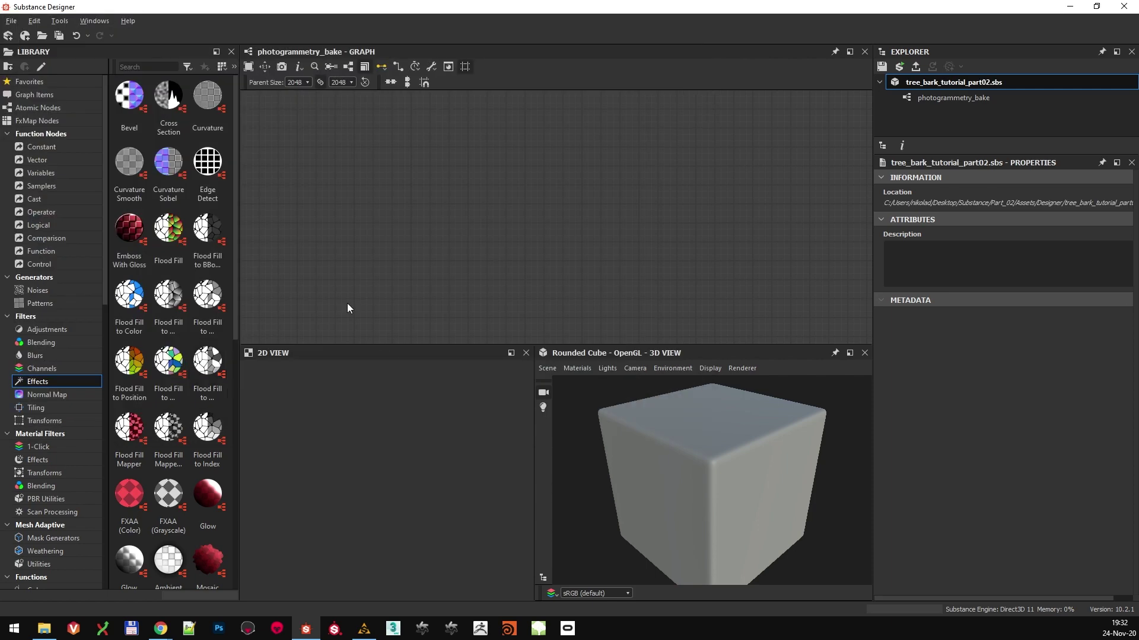
Select birchScan_HIGH.obj, export_LOW.obj and birchScan_texture_16k.jpg in the Assets folder.
{"action": "key", "text": "alt+Tab"}
{"action": "left_click_drag", "start_coordinate": [746, 95], "coordinate": [681, 89]}
{"action": "left_click_drag", "start_coordinate": [814, 553], "coordinate": [737, 422]}
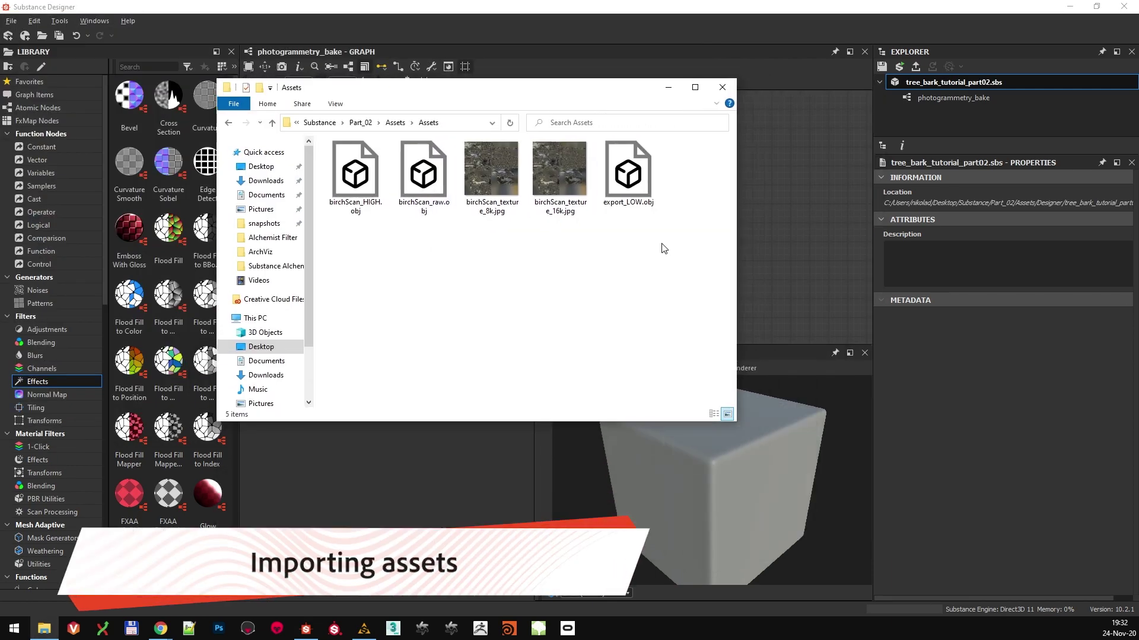
{"action": "left_click", "coordinate": [373, 189]}
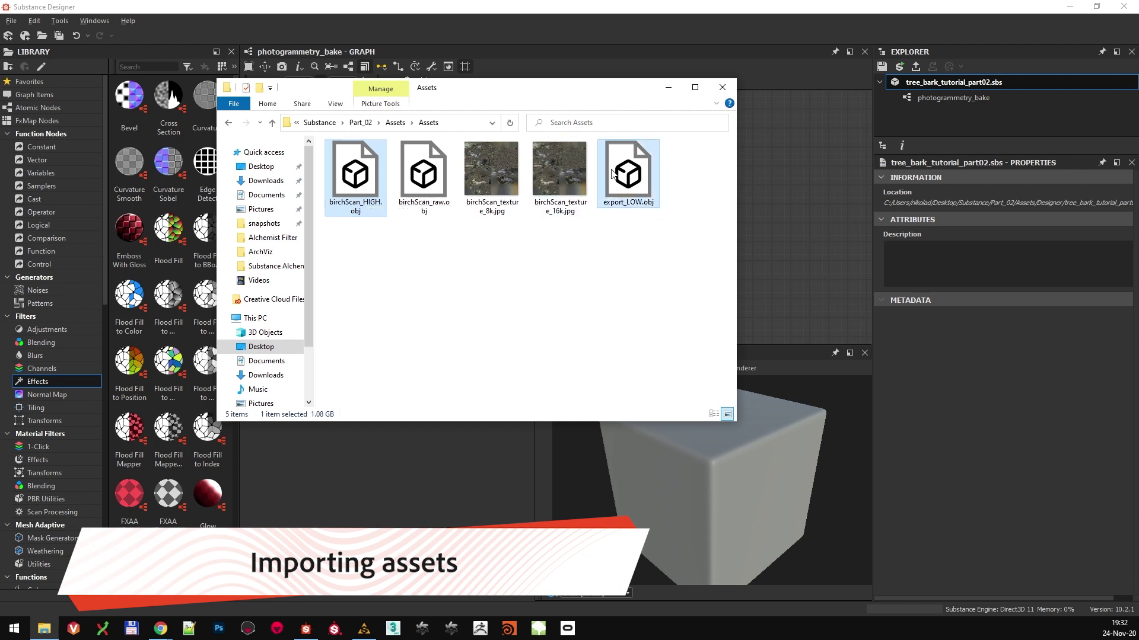
{"action": "left_click", "coordinate": [637, 196], "text": "ctrl"}
{"action": "left_click", "coordinate": [566, 210], "text": "ctrl"}
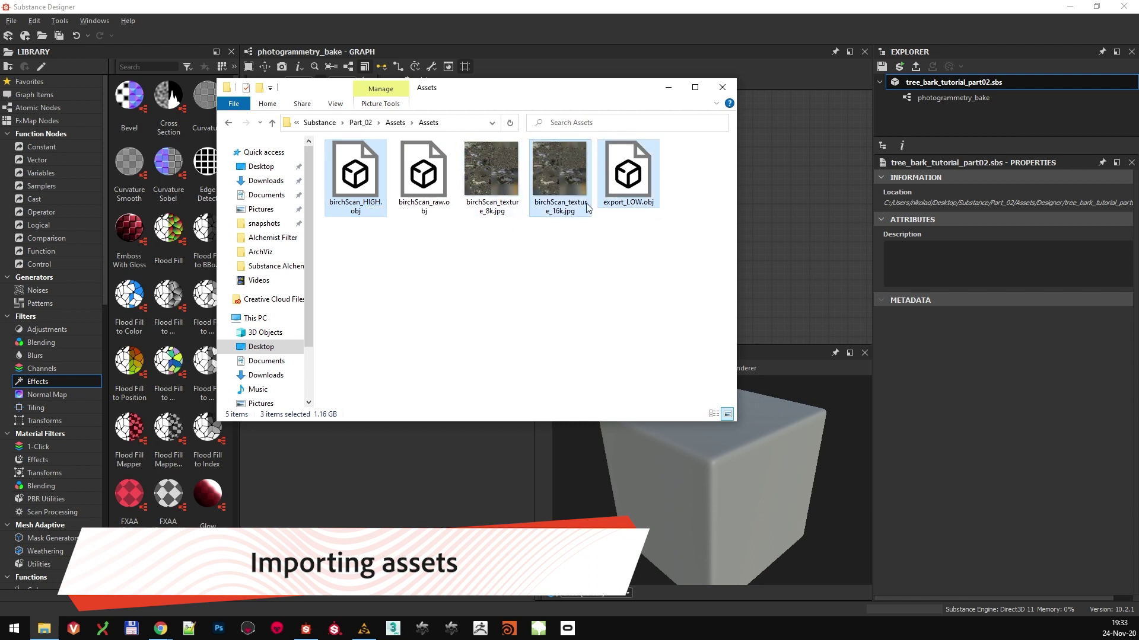
Drop the three files onto the package and link them as resources.
{"action": "left_click_drag", "start_coordinate": [587, 207], "coordinate": [954, 126]}
{"action": "left_click_drag", "start_coordinate": [599, 89], "coordinate": [574, 187]}
{"action": "left_click_drag", "start_coordinate": [550, 260], "coordinate": [980, 80]}
{"action": "left_click", "coordinate": [1027, 91]}
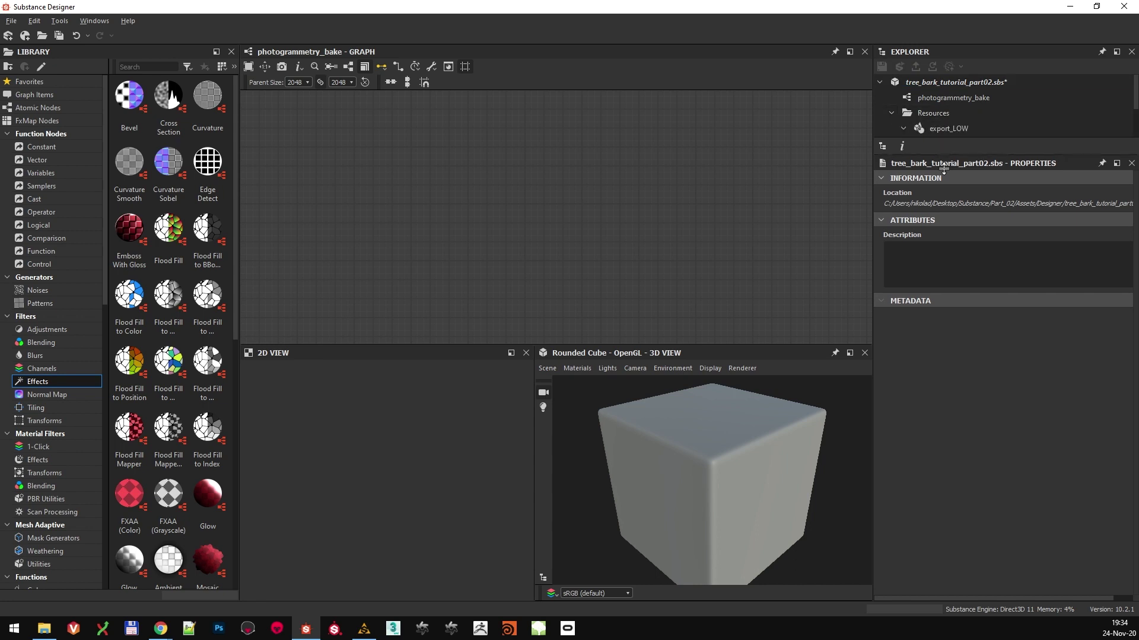
Display the low-poly export_LOW mesh in the 3D preview.
{"action": "left_click", "coordinate": [925, 127]}
{"action": "left_click", "coordinate": [949, 159]}
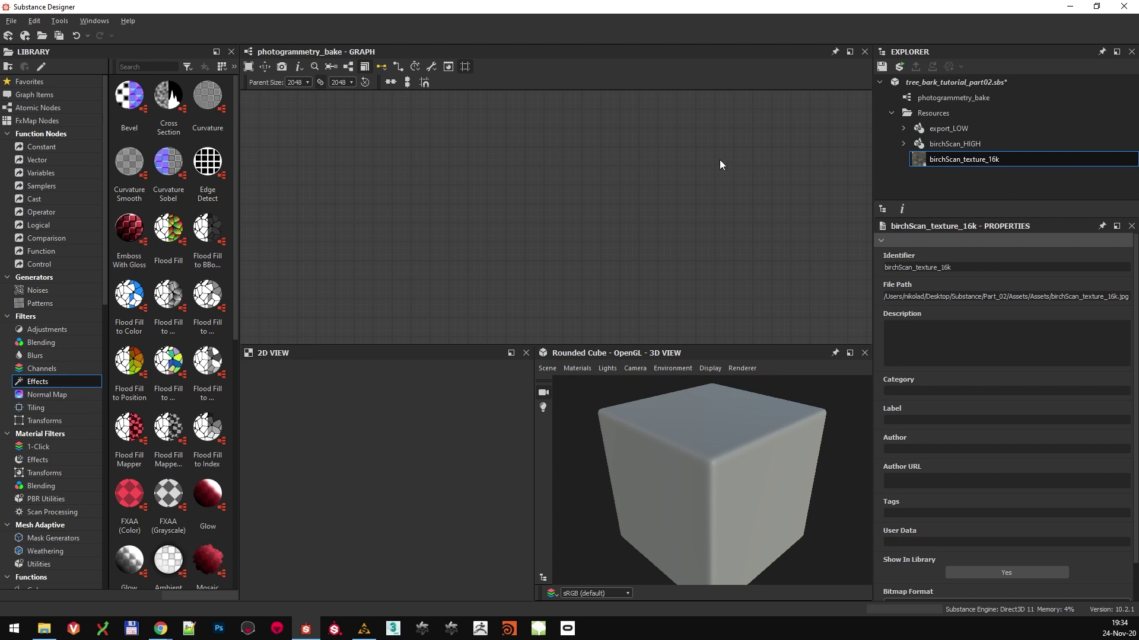
{"action": "left_click_drag", "start_coordinate": [956, 131], "coordinate": [755, 497]}
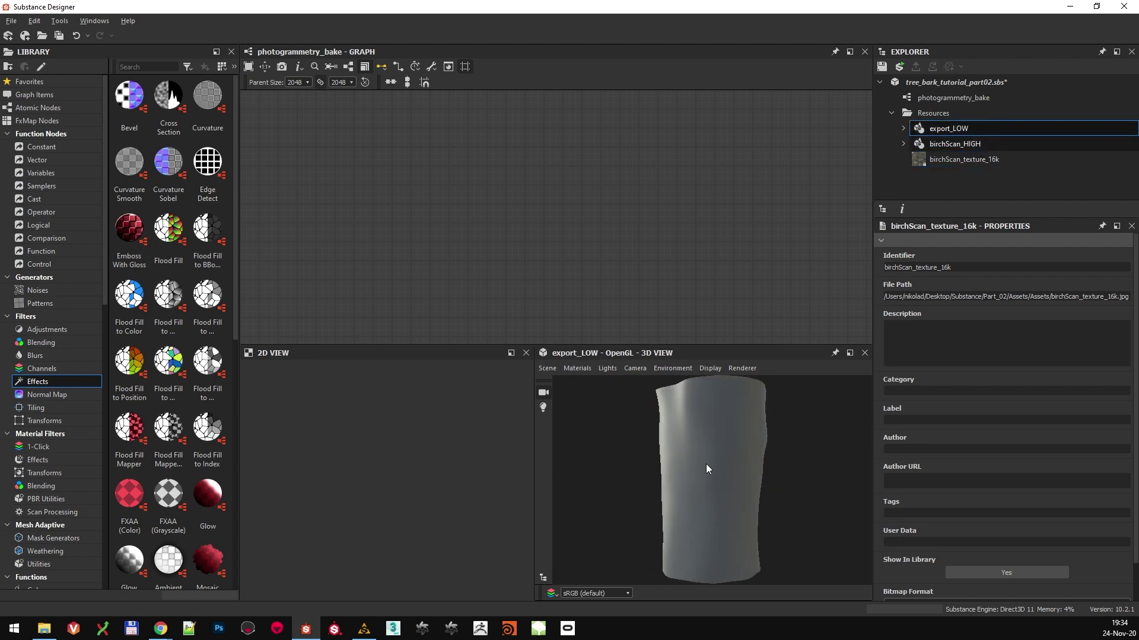
{"action": "left_click_drag", "start_coordinate": [859, 437], "coordinate": [737, 546]}
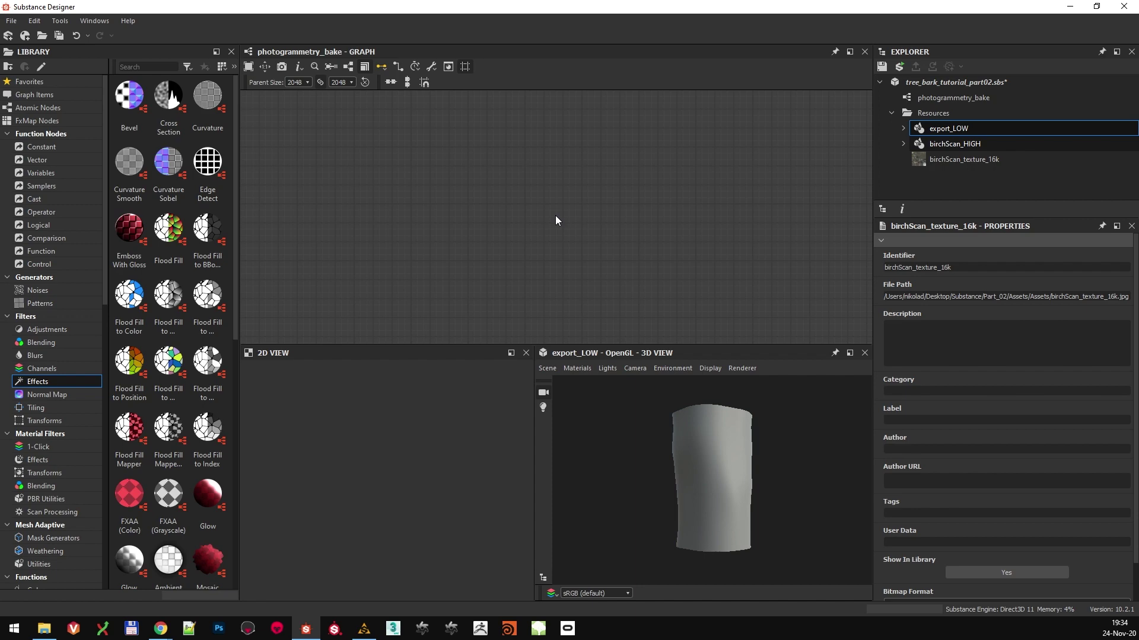
Add a Checker node, apply it to the mesh, then load birchScan_HIGH in 3D.
{"action": "key", "text": "space"}
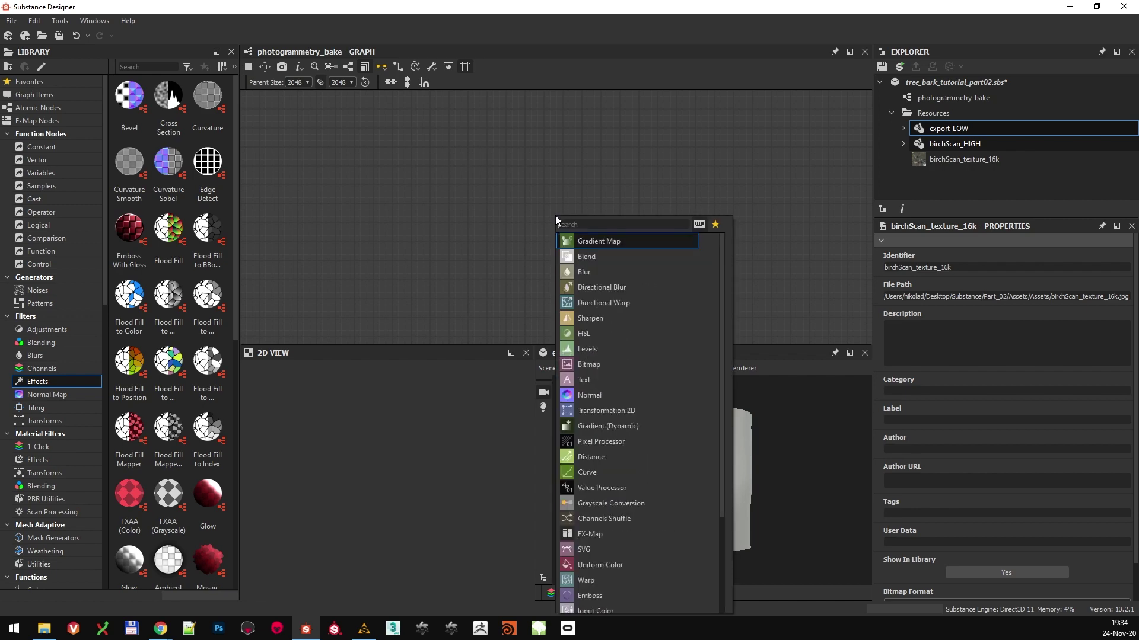
{"action": "type", "text": "checker"}
{"action": "key", "text": "Return"}
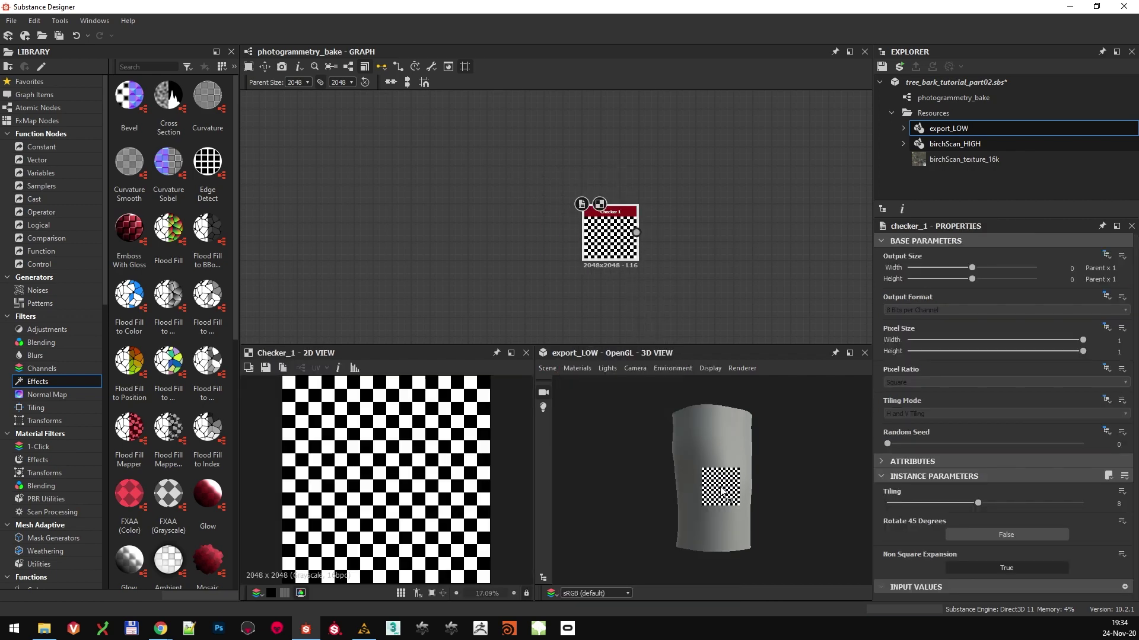
{"action": "right_click", "coordinate": [721, 491]}
{"action": "left_click", "coordinate": [796, 344]}
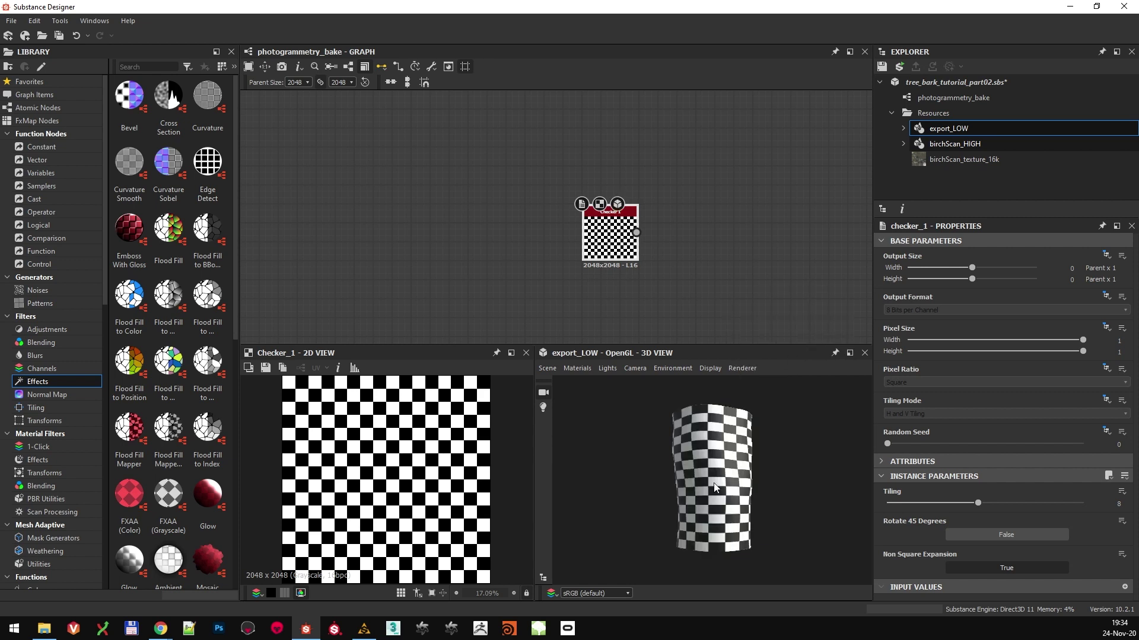
{"action": "mouse_move", "coordinate": [713, 482]}
{"action": "left_mouse_down"}
{"action": "mouse_move", "coordinate": [689, 468]}
{"action": "mouse_move", "coordinate": [720, 494]}
{"action": "mouse_move", "coordinate": [763, 490]}
{"action": "mouse_move", "coordinate": [660, 471]}
{"action": "mouse_move", "coordinate": [838, 503]}
{"action": "mouse_move", "coordinate": [660, 464]}
{"action": "mouse_move", "coordinate": [614, 472]}
{"action": "mouse_move", "coordinate": [653, 475]}
{"action": "mouse_move", "coordinate": [618, 498]}
{"action": "mouse_move", "coordinate": [824, 518]}
{"action": "mouse_move", "coordinate": [776, 479]}
{"action": "mouse_move", "coordinate": [711, 484]}
{"action": "left_mouse_up"}
{"action": "left_click_drag", "start_coordinate": [966, 144], "coordinate": [722, 503]}
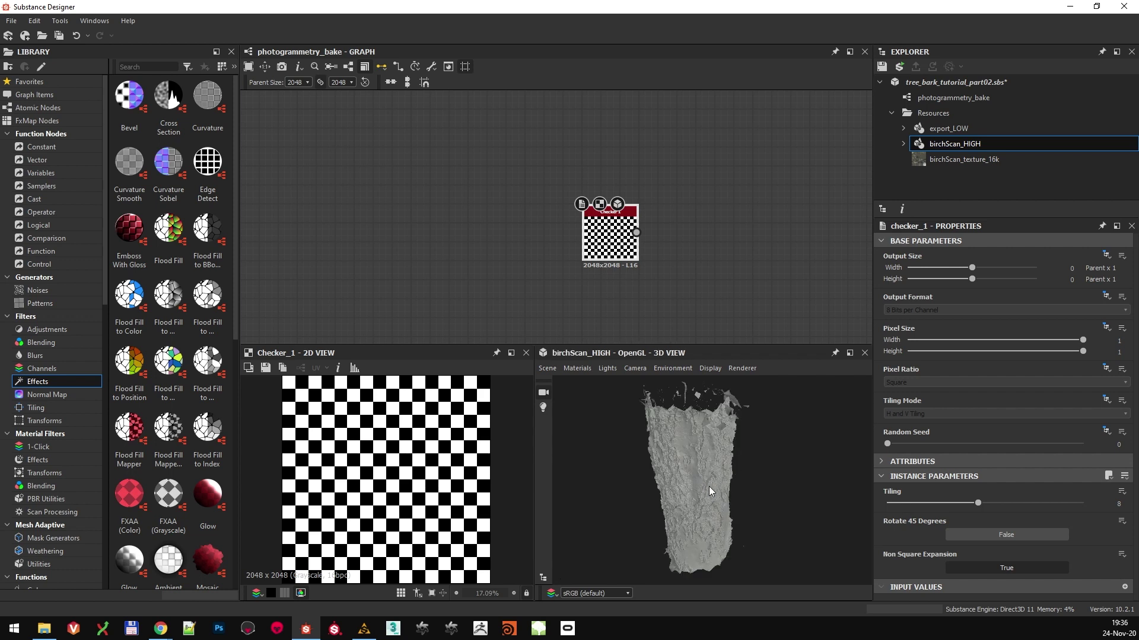
Apply birchScan_texture_16k as base color on the high-poly bark mesh.
{"action": "scroll", "coordinate": [710, 486], "scroll_direction": "up", "scroll_amount": 5}
{"action": "middle_click_drag", "start_coordinate": [638, 460], "coordinate": [706, 476]}
{"action": "scroll", "coordinate": [706, 477], "scroll_direction": "up", "scroll_amount": 5}
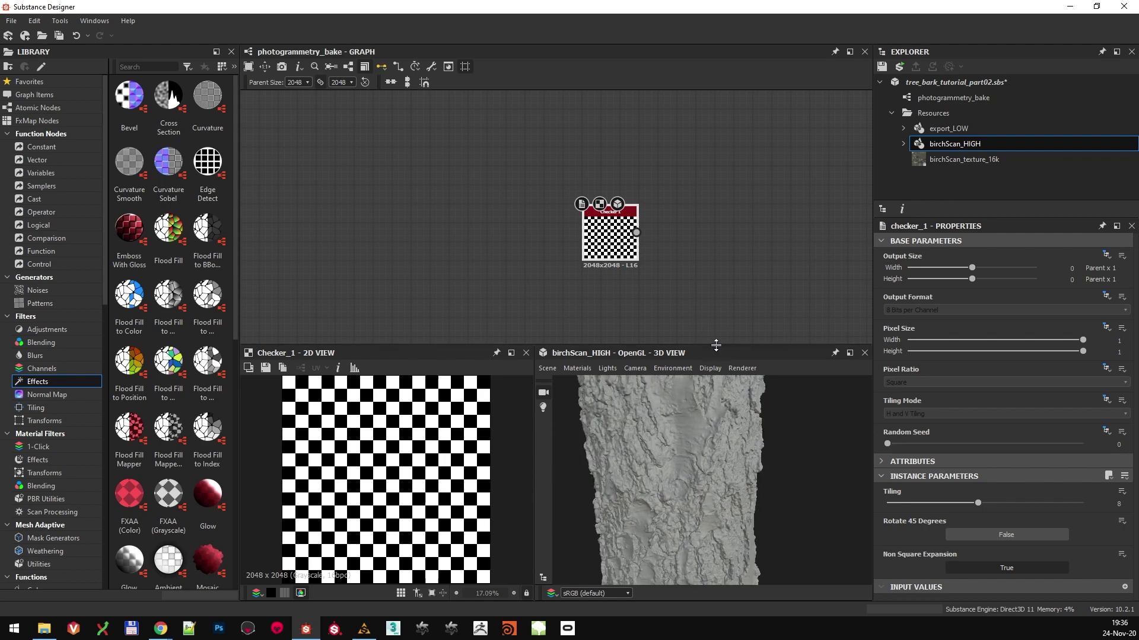
{"action": "left_click_drag", "start_coordinate": [715, 345], "coordinate": [716, 345]}
{"action": "left_click_drag", "start_coordinate": [742, 176], "coordinate": [742, 181]}
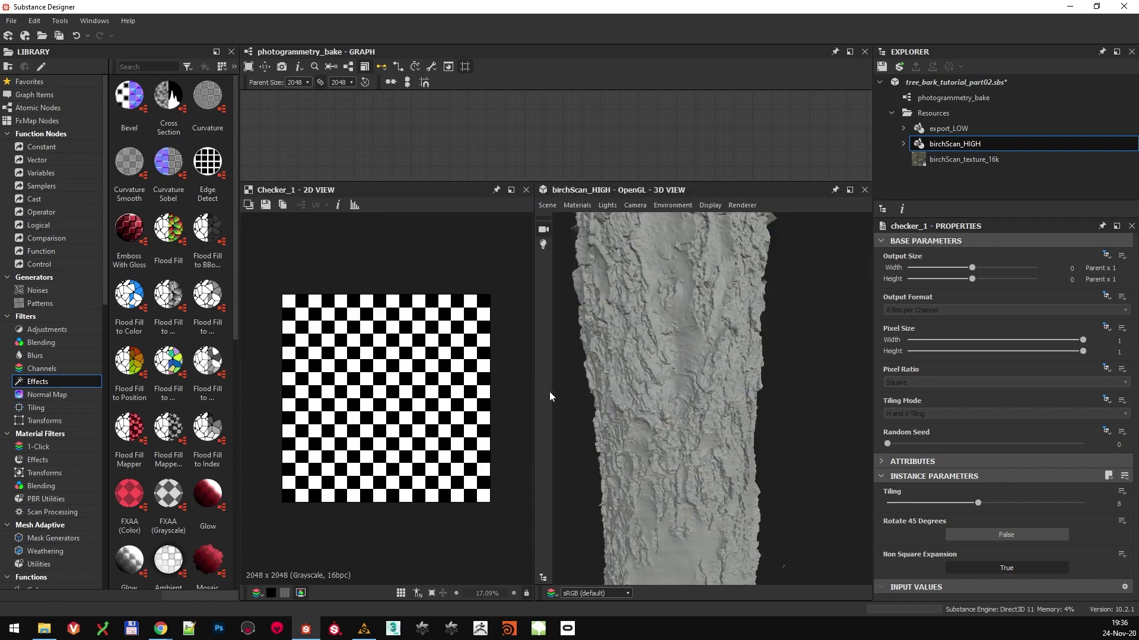
{"action": "mouse_move", "coordinate": [679, 386]}
{"action": "left_mouse_down"}
{"action": "mouse_move", "coordinate": [756, 375]}
{"action": "mouse_move", "coordinate": [806, 386]}
{"action": "mouse_move", "coordinate": [602, 386]}
{"action": "mouse_move", "coordinate": [699, 389]}
{"action": "left_mouse_up"}
{"action": "left_click_drag", "start_coordinate": [986, 159], "coordinate": [623, 392]}
{"action": "left_click", "coordinate": [756, 422]}
Switch the 3D preview back to the low-poly export_LOW mesh.
{"action": "scroll", "coordinate": [397, 408], "scroll_direction": "down", "scroll_amount": 4}
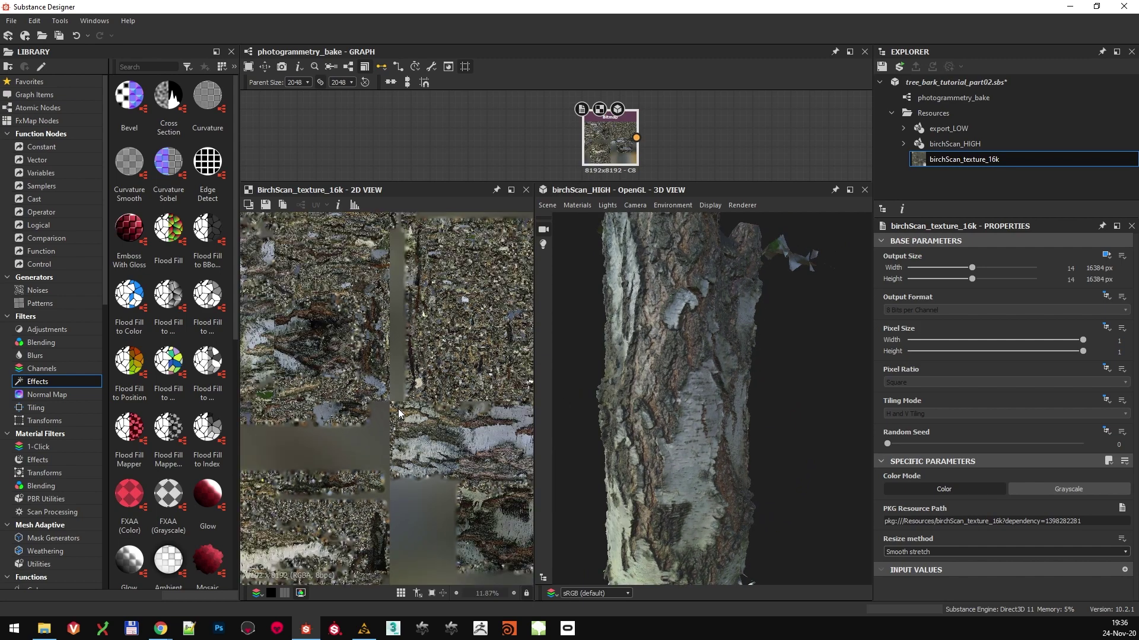
{"action": "scroll", "coordinate": [401, 413], "scroll_direction": "down", "scroll_amount": 2}
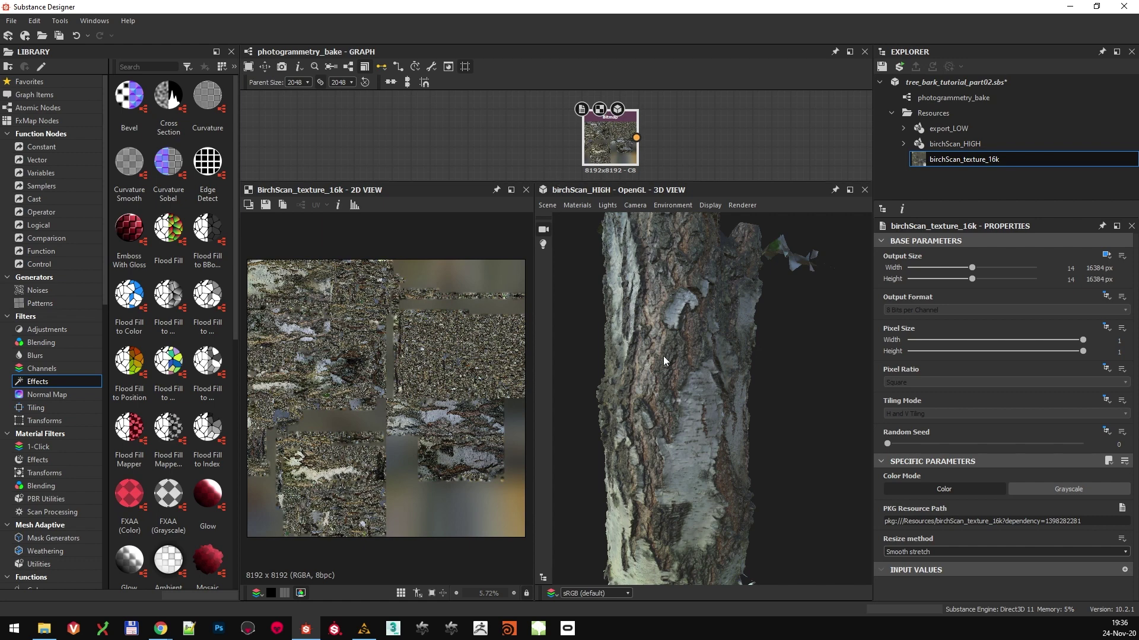
{"action": "left_click_drag", "start_coordinate": [663, 356], "coordinate": [866, 215]}
{"action": "double_click", "coordinate": [947, 128]}
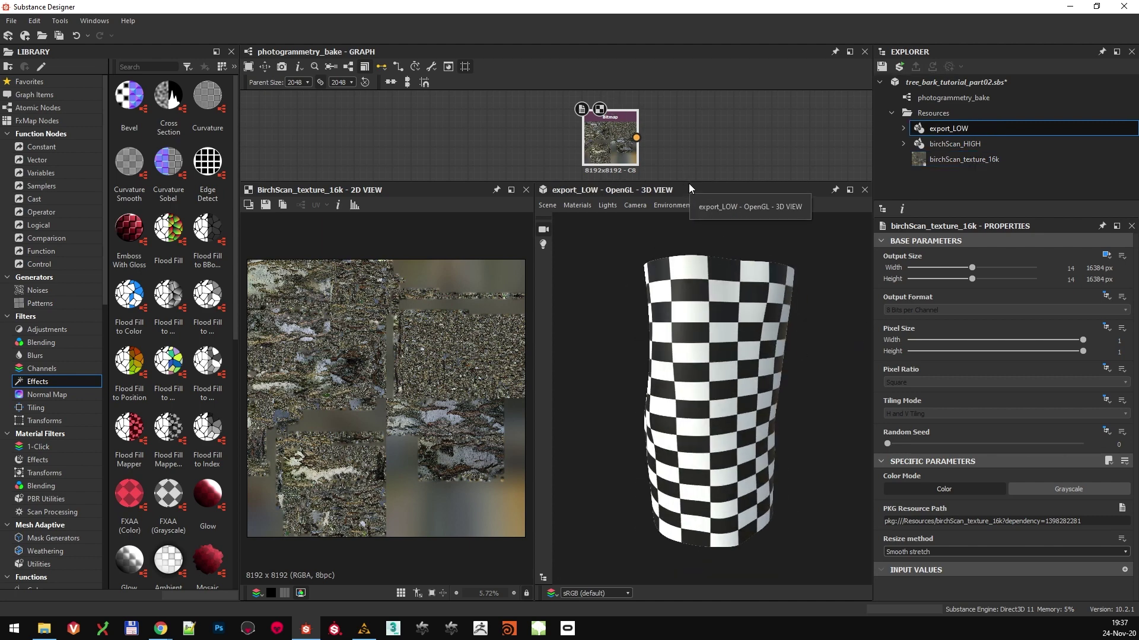
{"action": "left_click_drag", "start_coordinate": [688, 183], "coordinate": [680, 356]}
Delete the graph's nodes and open Bake model information for export_LOW.
{"action": "left_click_drag", "start_coordinate": [512, 89], "coordinate": [667, 261]}
{"action": "key", "text": "Delete"}
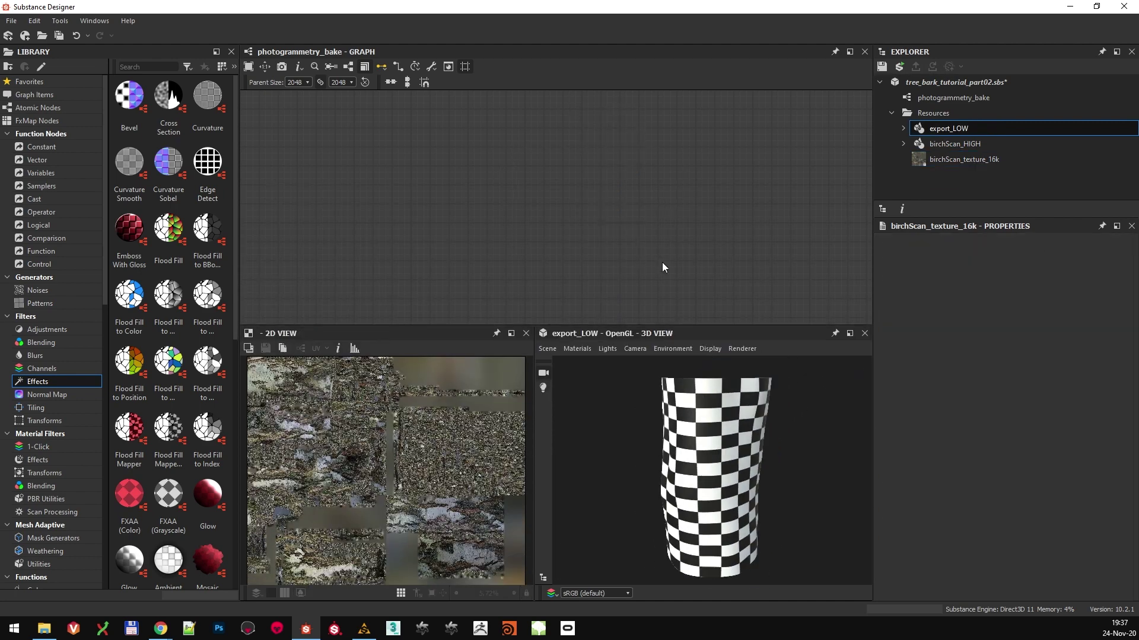
{"action": "left_click", "coordinate": [945, 130]}
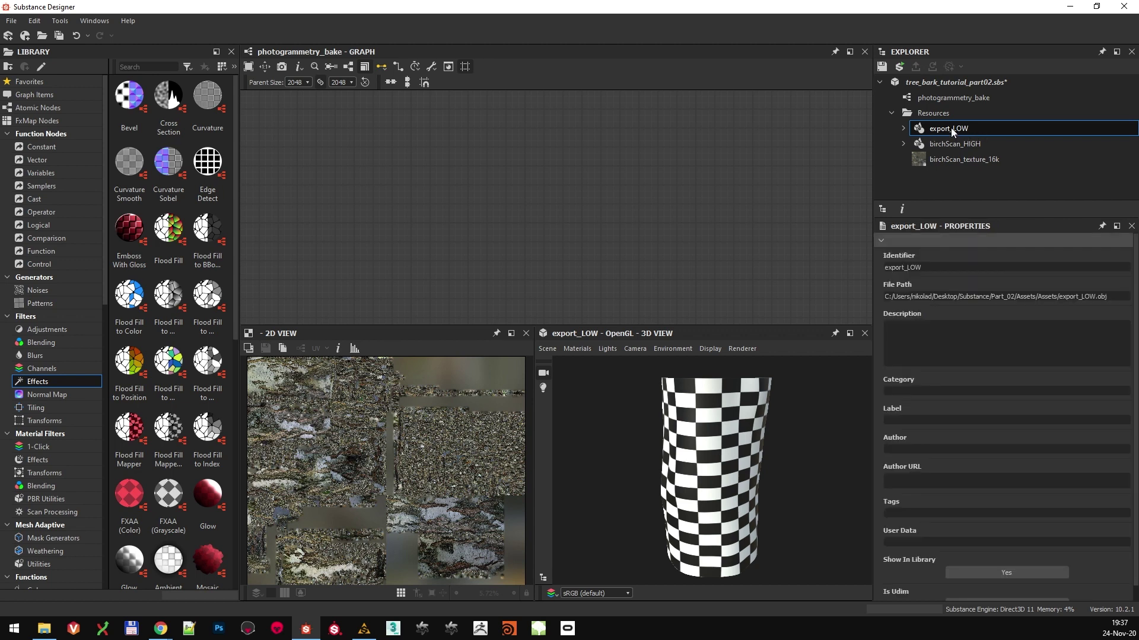
{"action": "right_click", "coordinate": [951, 128]}
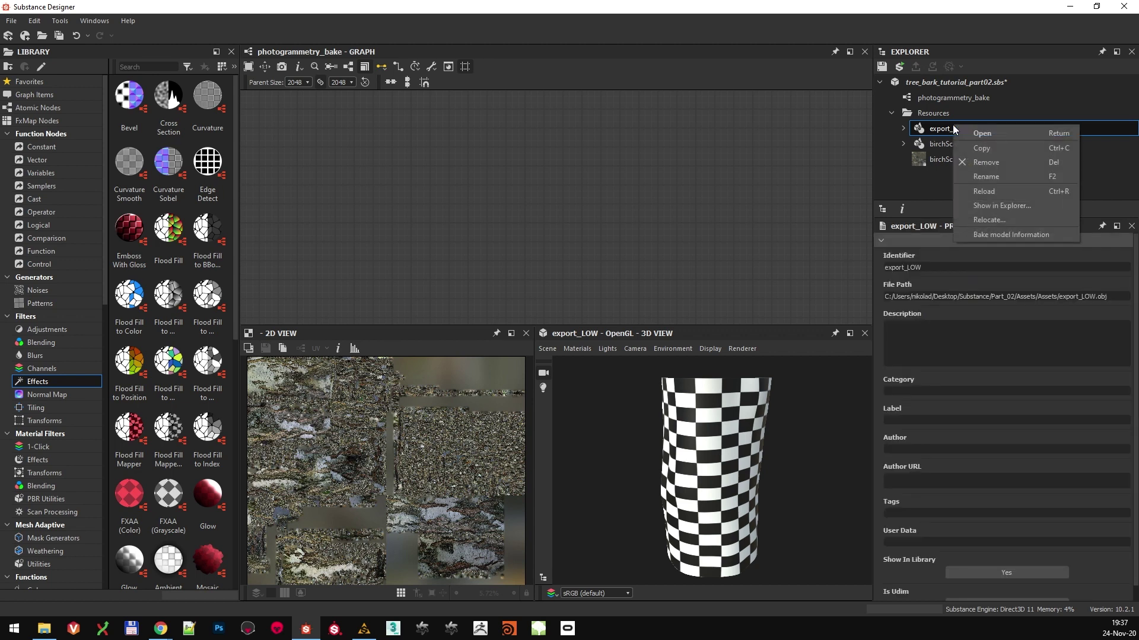
{"action": "left_click", "coordinate": [1015, 235]}
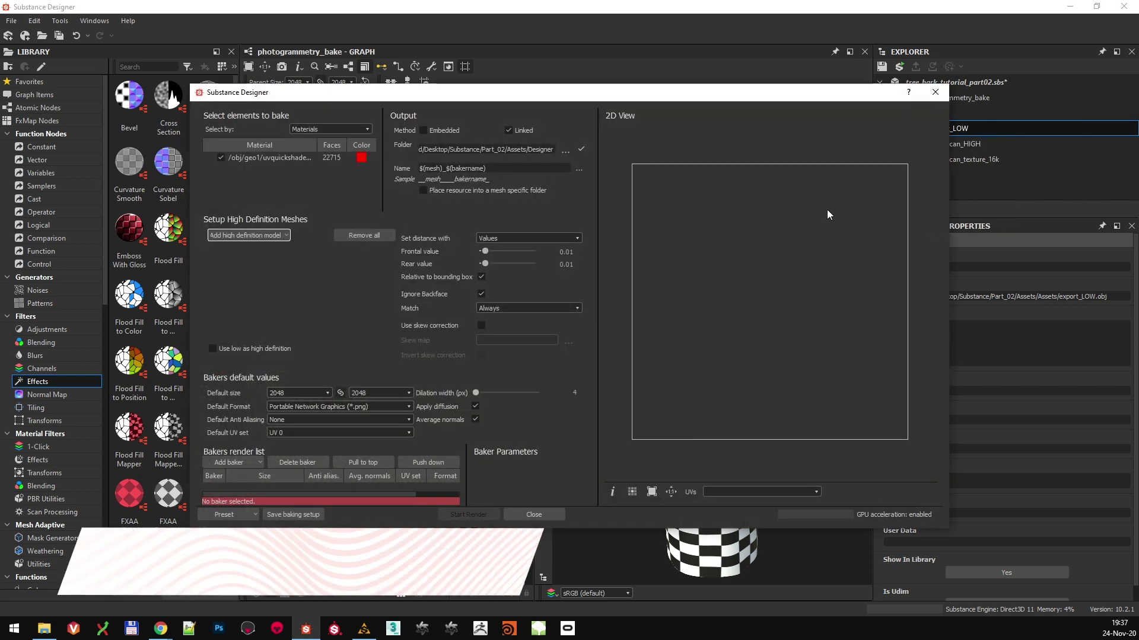
{"action": "left_click_drag", "start_coordinate": [850, 92], "coordinate": [857, 28]}
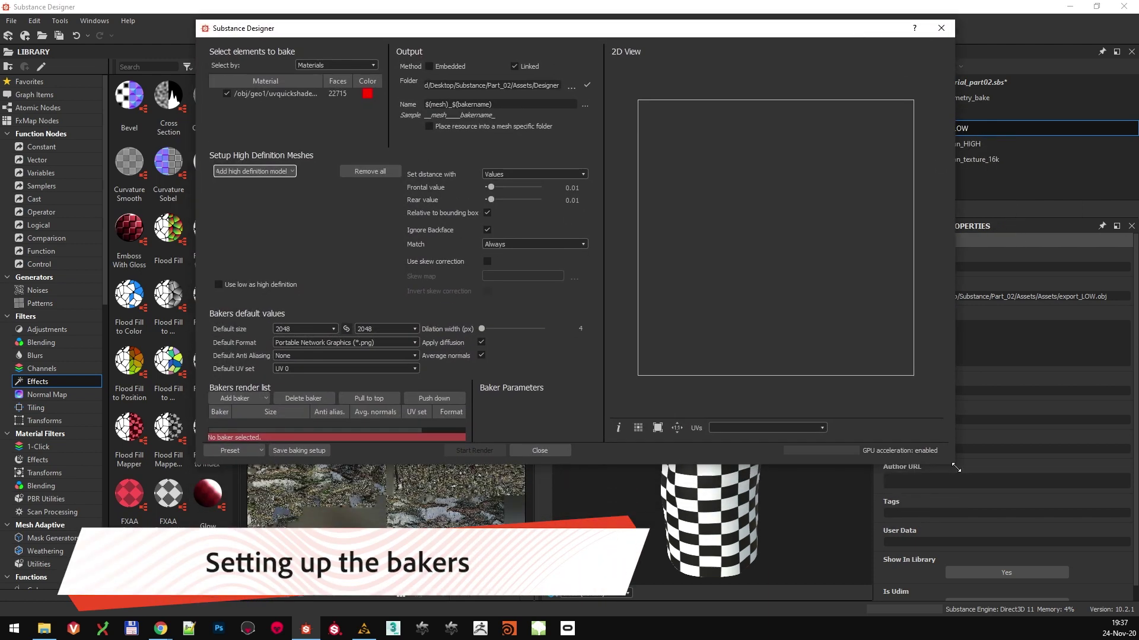
{"action": "left_click_drag", "start_coordinate": [956, 468], "coordinate": [1072, 578]}
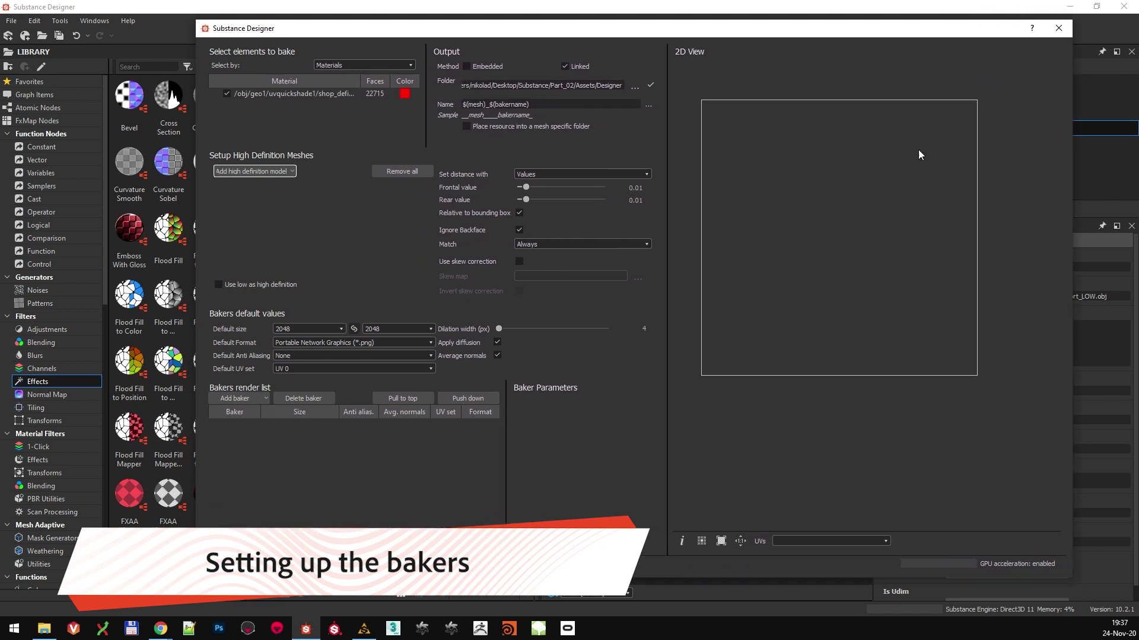
{"action": "left_click_drag", "start_coordinate": [849, 36], "coordinate": [797, 50]}
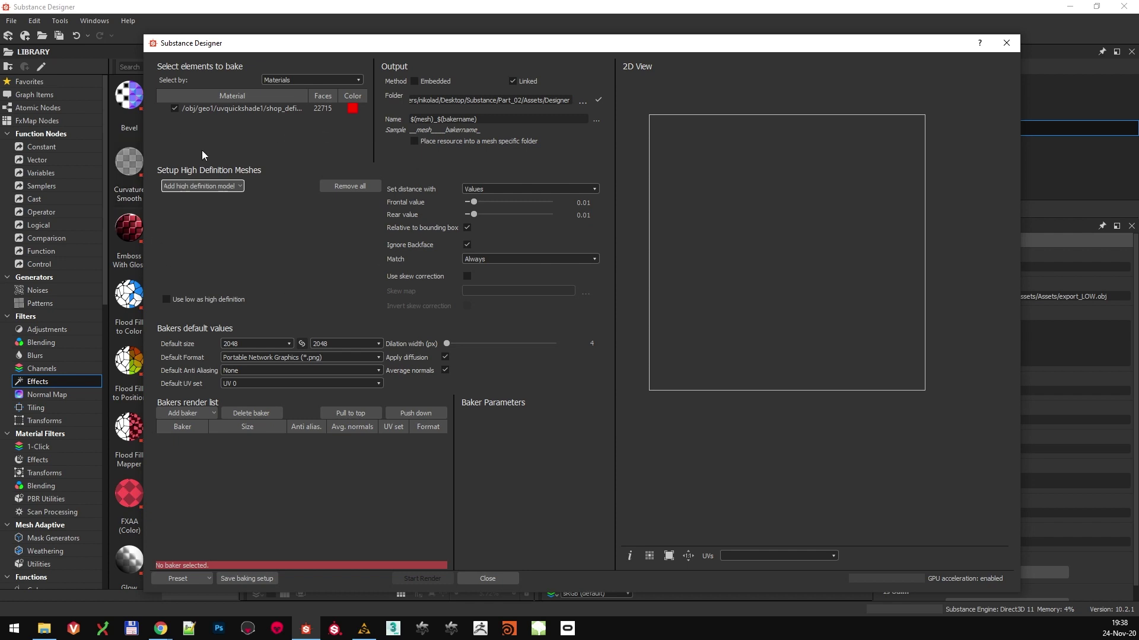
Add birchScan_HIGH from Resources as the high-definition model.
{"action": "left_click", "coordinate": [237, 186]}
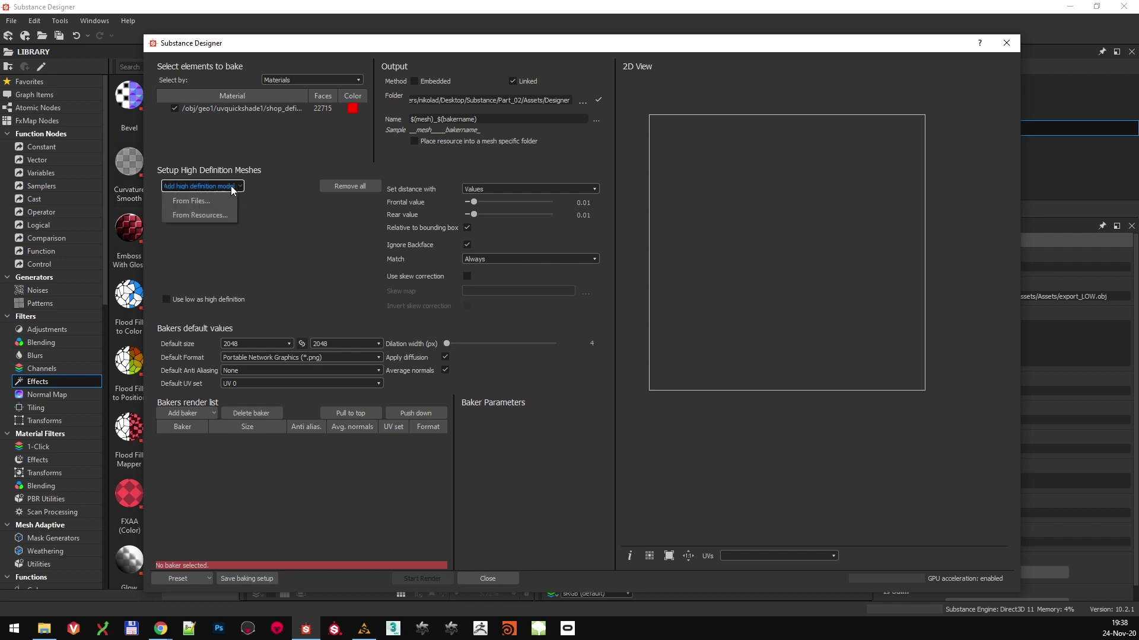
{"action": "left_click", "coordinate": [209, 216]}
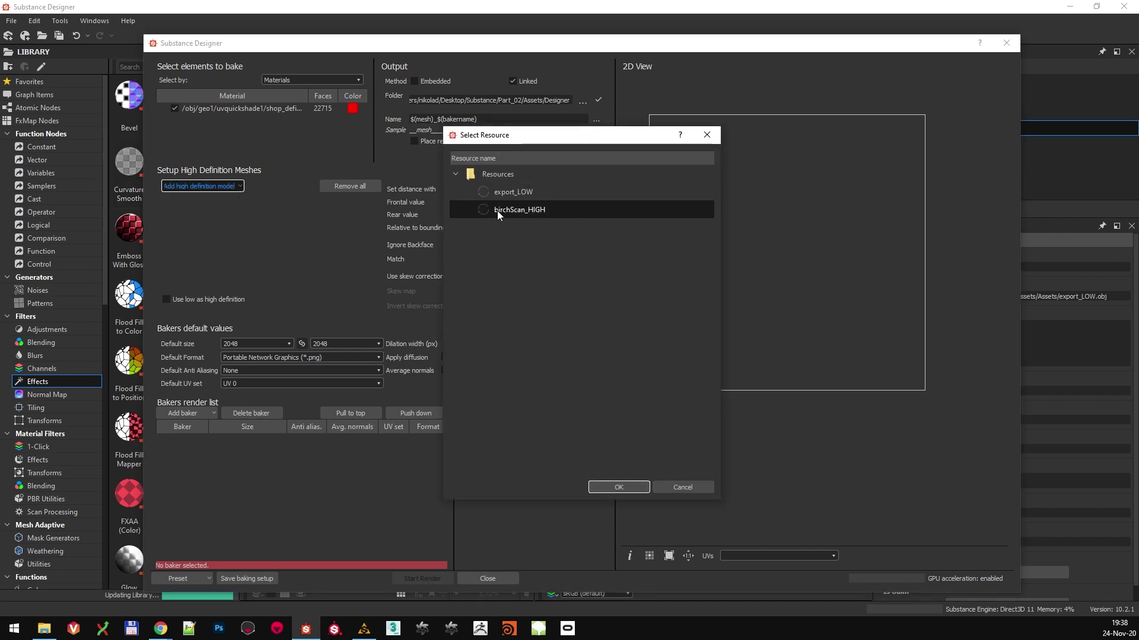
{"action": "left_click", "coordinate": [510, 210]}
{"action": "left_click", "coordinate": [681, 490]}
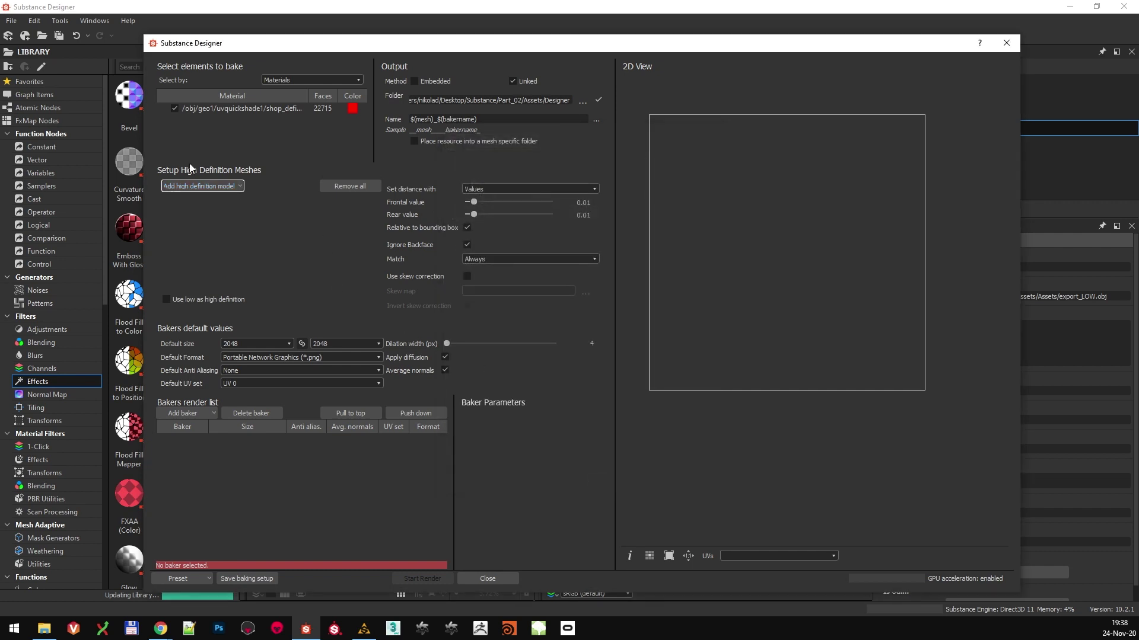
{"action": "left_click", "coordinate": [204, 187]}
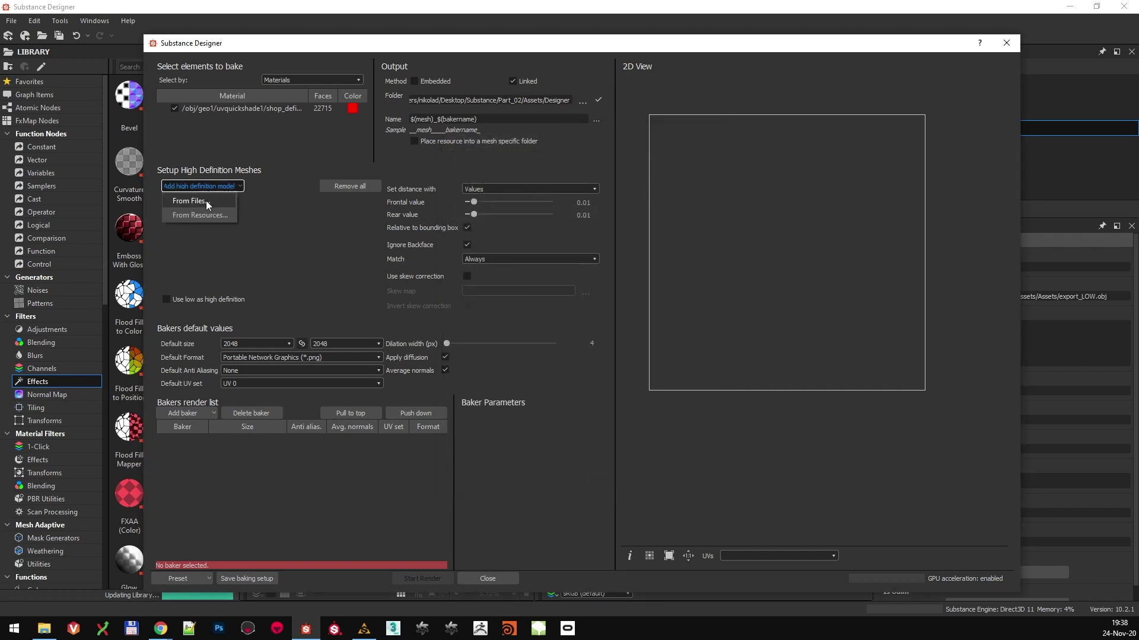
{"action": "left_click", "coordinate": [202, 215]}
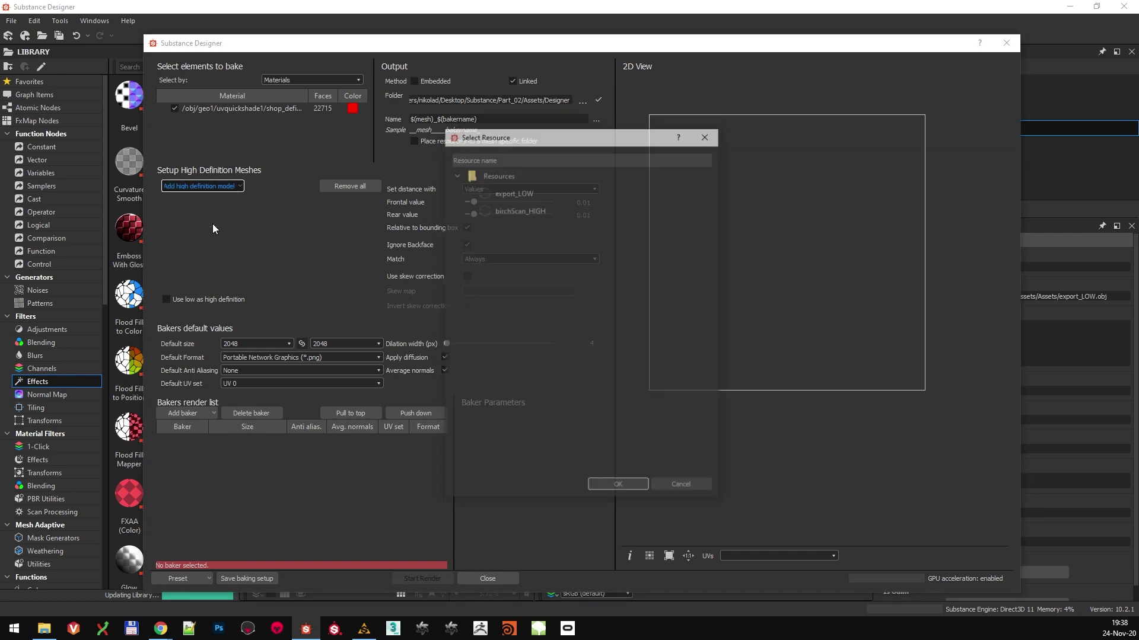
{"action": "left_click", "coordinate": [509, 211]}
{"action": "left_click", "coordinate": [630, 487]}
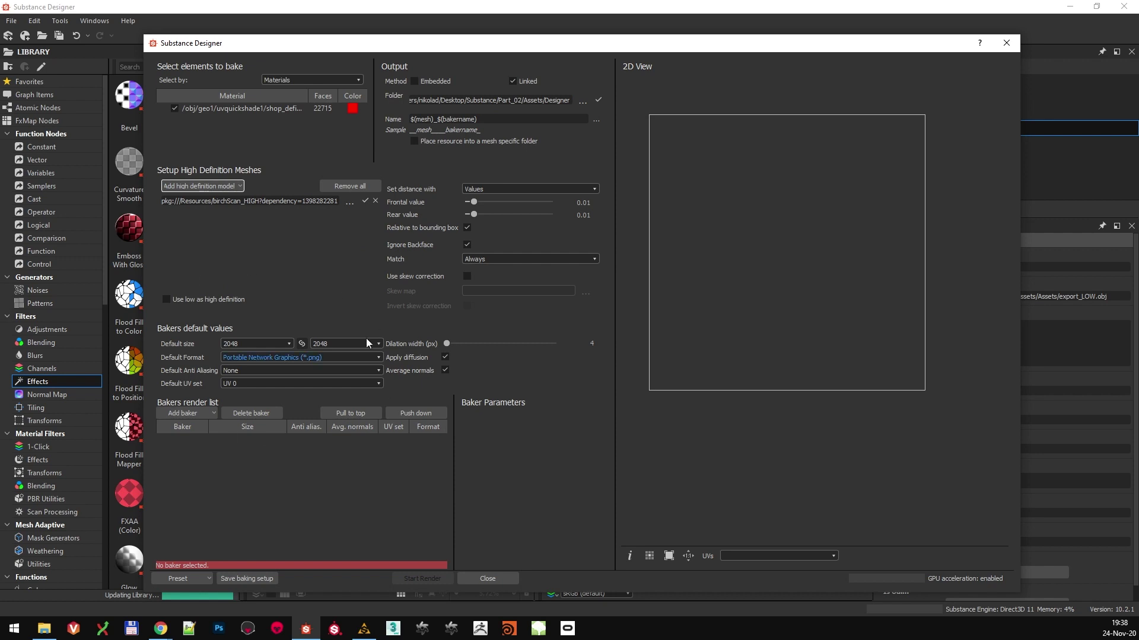
Set the default bake size to 8192 and anti-aliasing to Subsampling 4x4.
{"action": "left_click", "coordinate": [269, 344]}
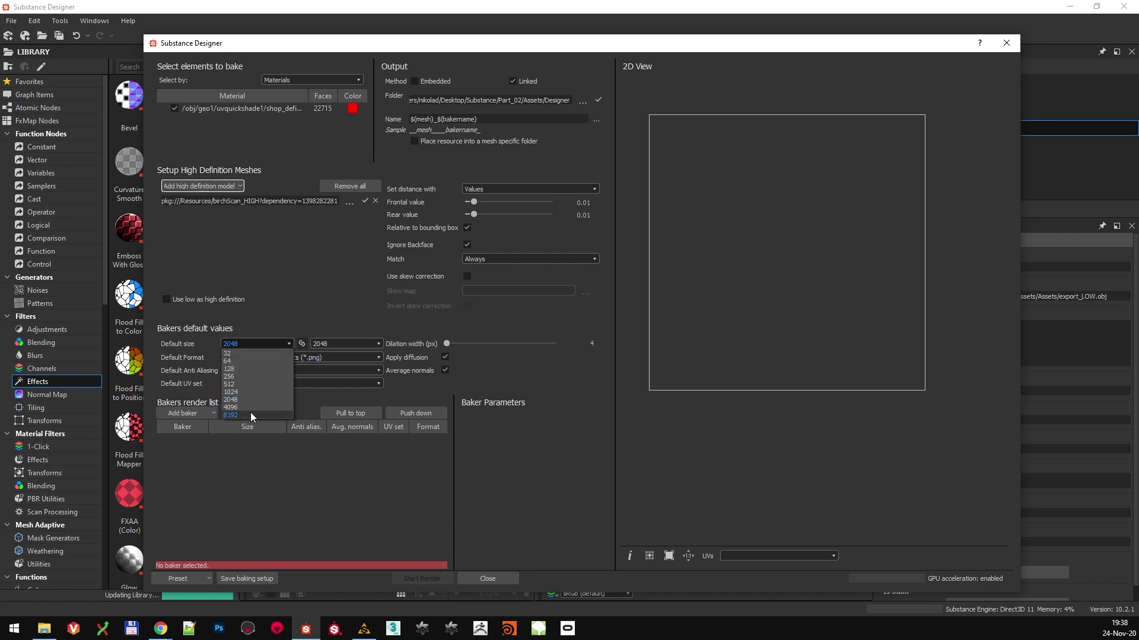
{"action": "left_click", "coordinate": [251, 415]}
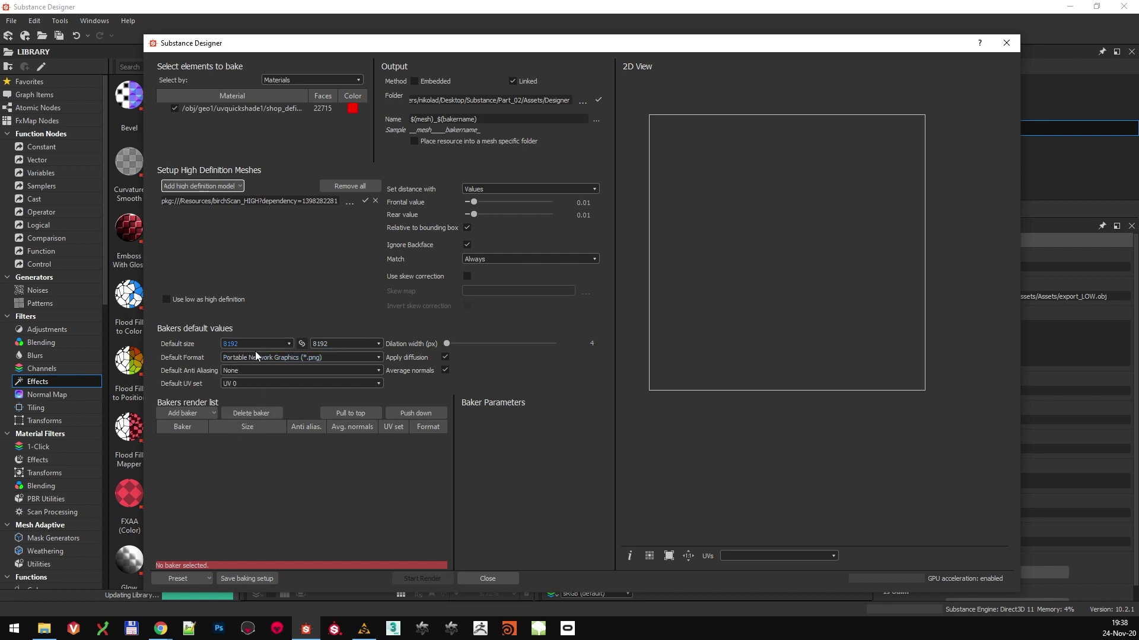
{"action": "left_click", "coordinate": [261, 383]}
{"action": "left_click", "coordinate": [261, 369]}
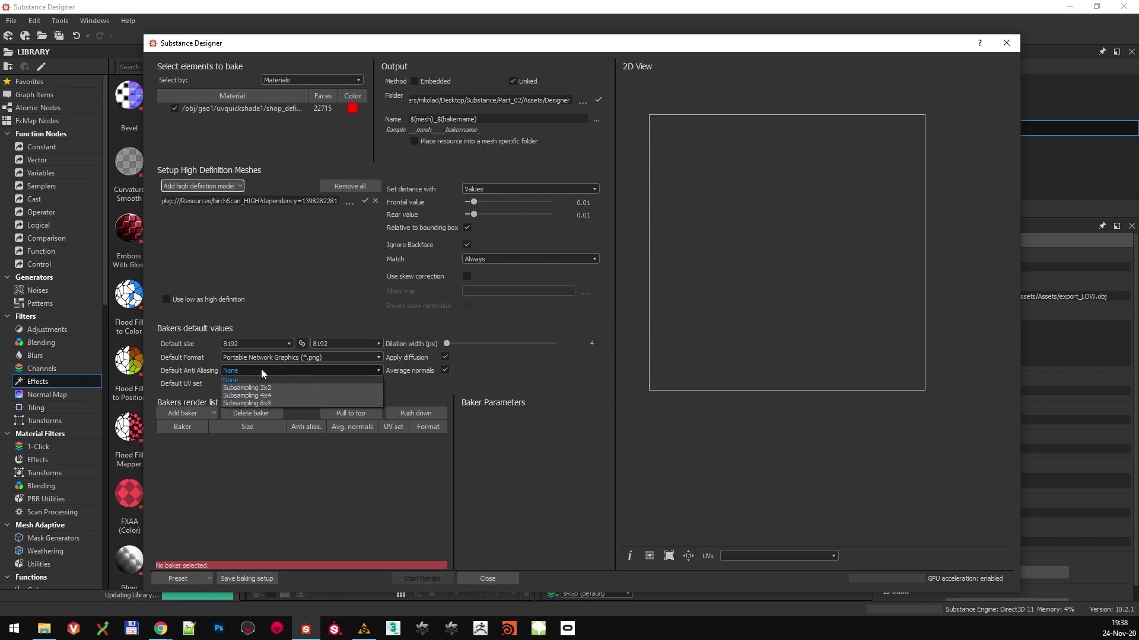
{"action": "left_click", "coordinate": [272, 392]}
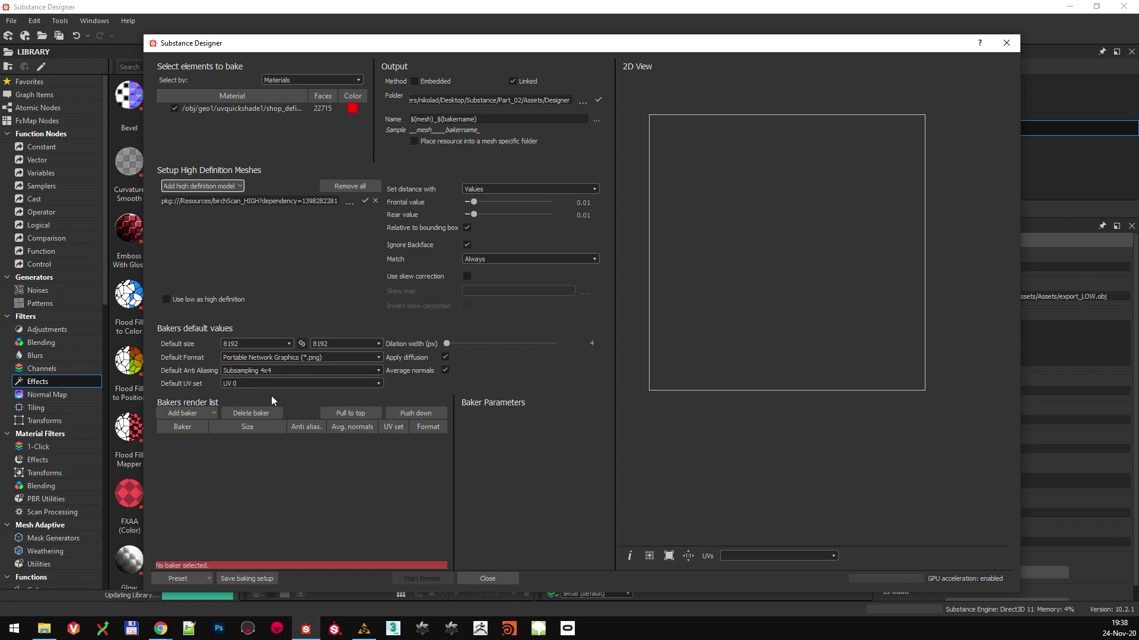
Add Height Map, Normal Map and Transferred Texture from Mesh bakers.
{"action": "left_click", "coordinate": [192, 413]}
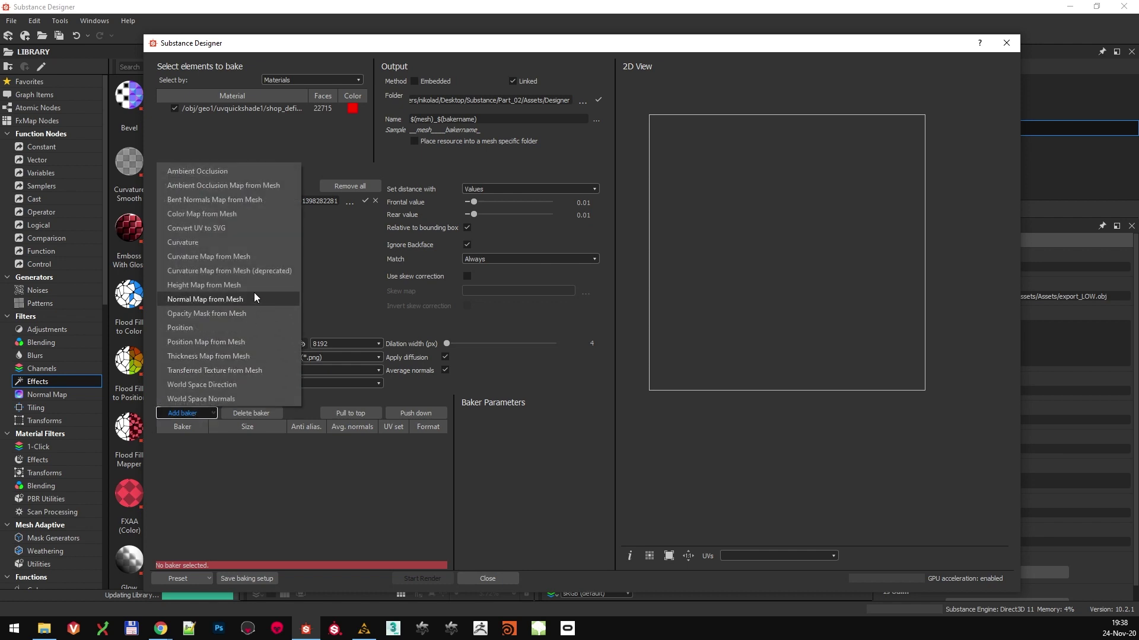
{"action": "left_click", "coordinate": [253, 285]}
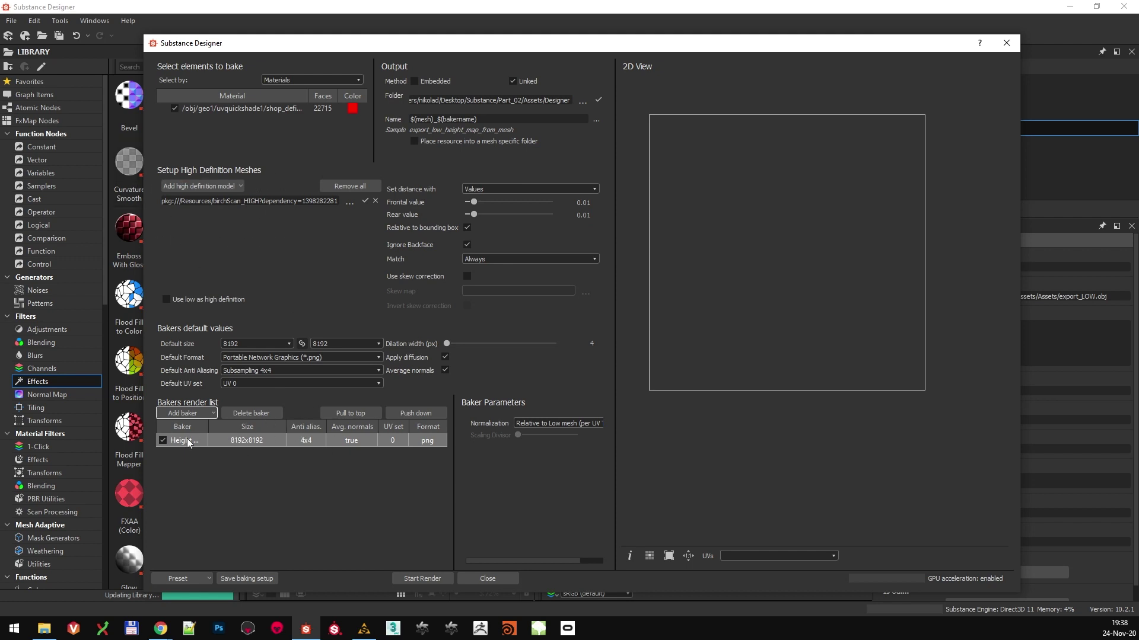
{"action": "left_click", "coordinate": [198, 414]}
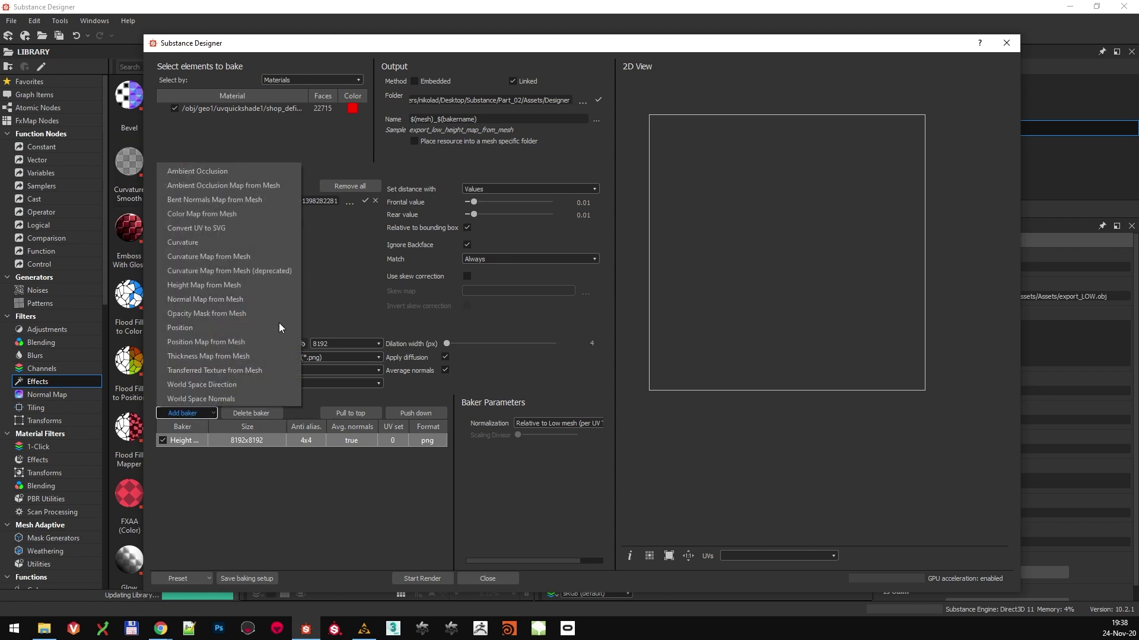
{"action": "left_click", "coordinate": [259, 298]}
{"action": "left_click", "coordinate": [195, 413]}
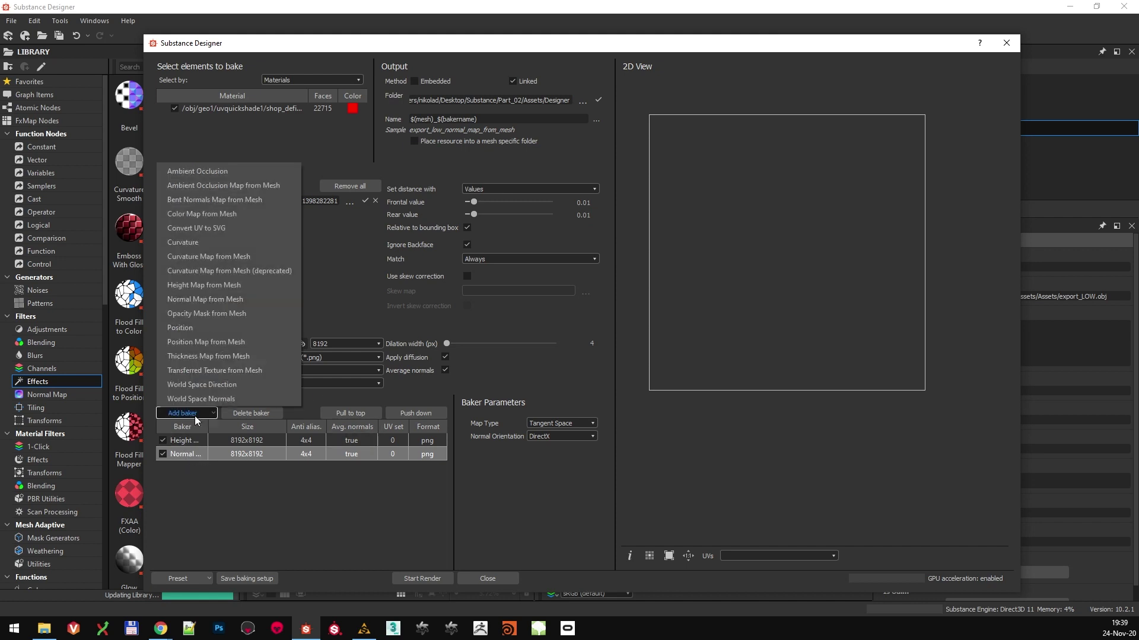
{"action": "left_click", "coordinate": [263, 371]}
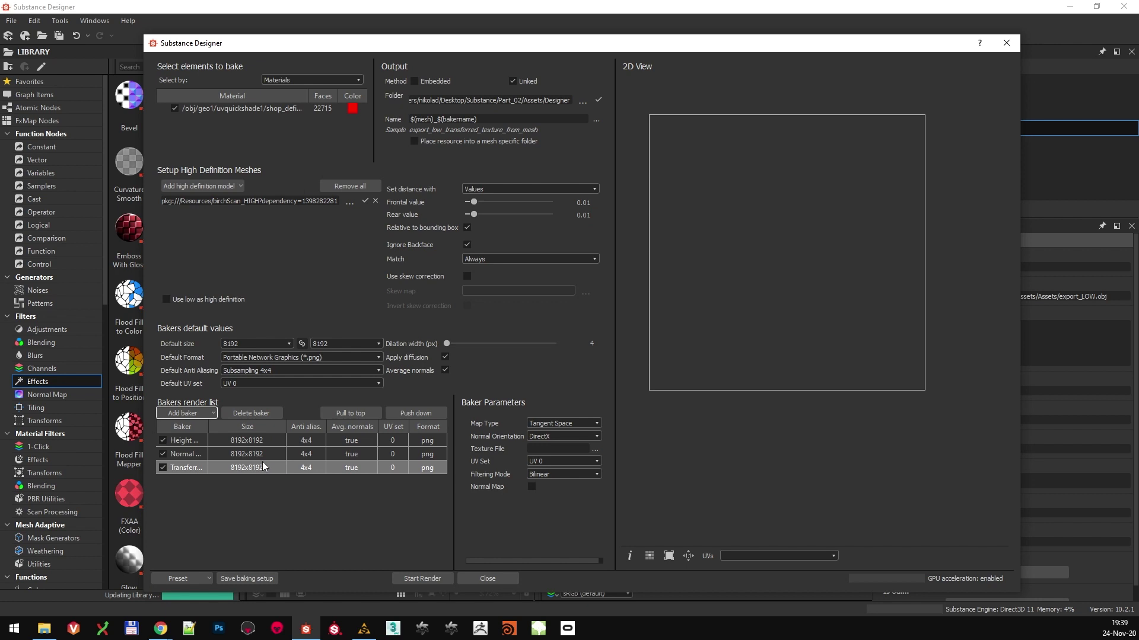
Keep Tangent Space and set the transferred baker's texture file to birchScan_texture_16k.
{"action": "left_click", "coordinate": [596, 423]}
{"action": "left_click", "coordinate": [565, 440]}
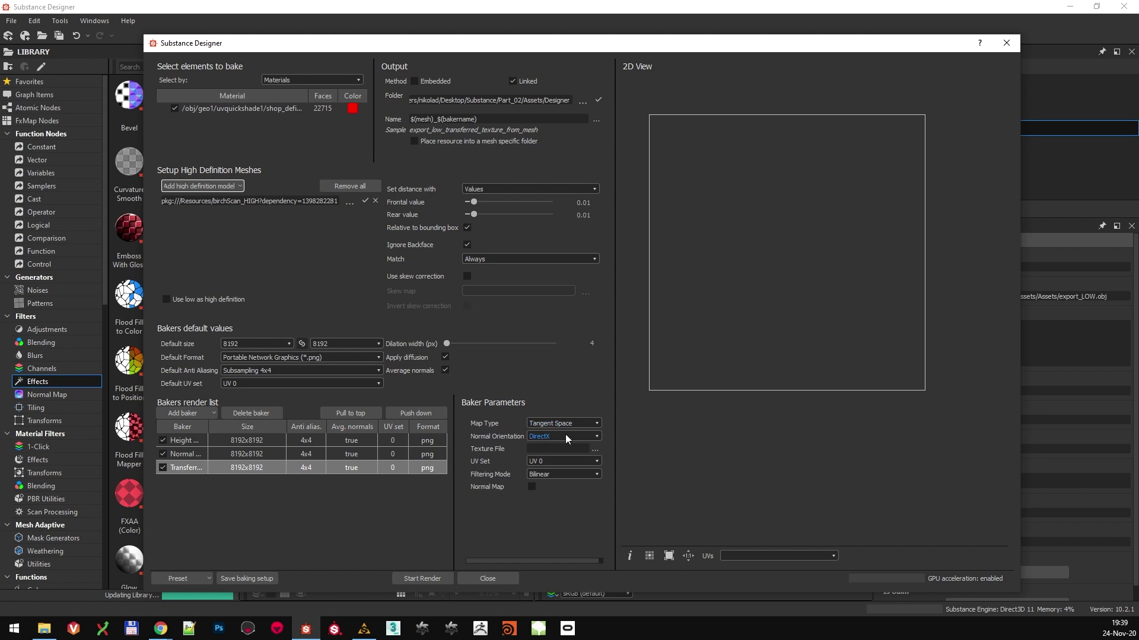
{"action": "left_click", "coordinate": [595, 452]}
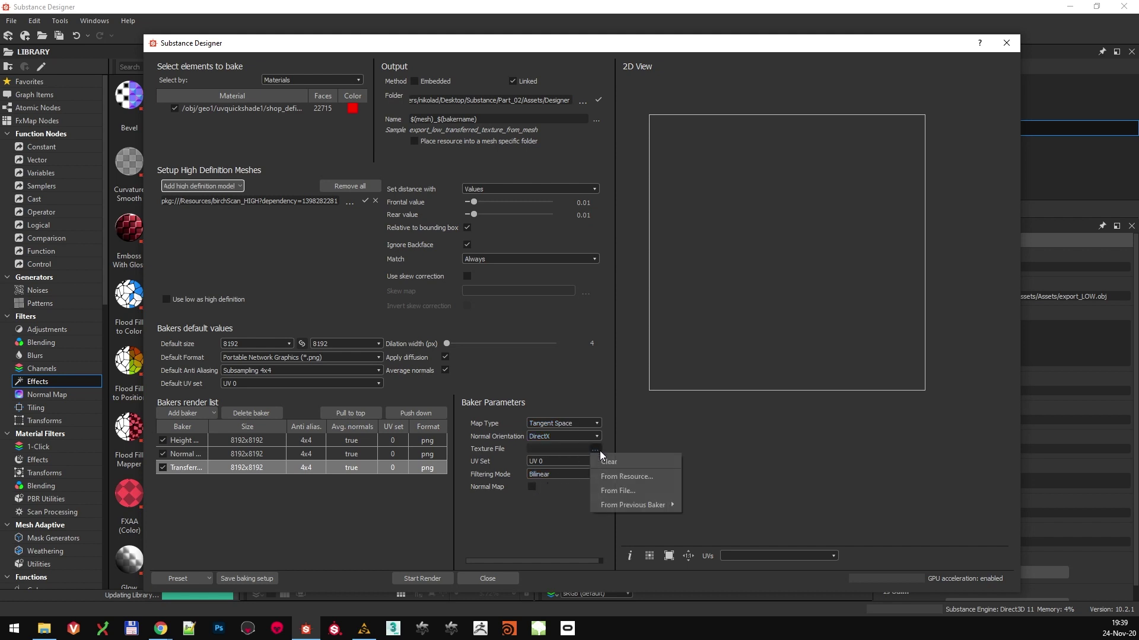
{"action": "left_click", "coordinate": [652, 475]}
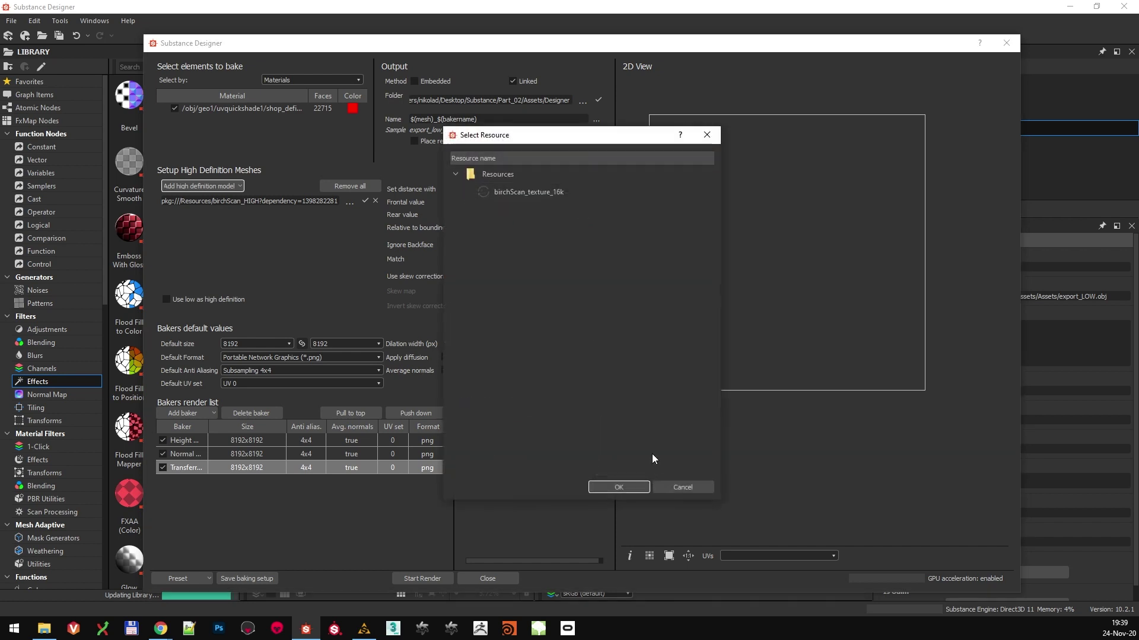
{"action": "left_click", "coordinate": [550, 195]}
{"action": "left_click", "coordinate": [618, 487]}
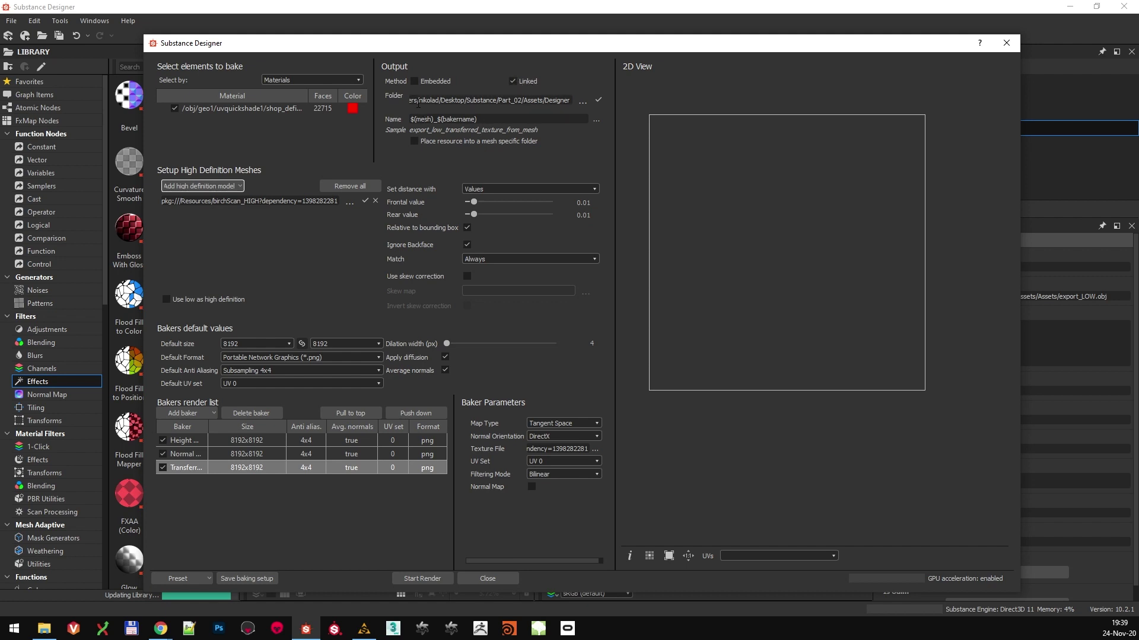
{"action": "left_click_drag", "start_coordinate": [417, 99], "coordinate": [571, 100]}
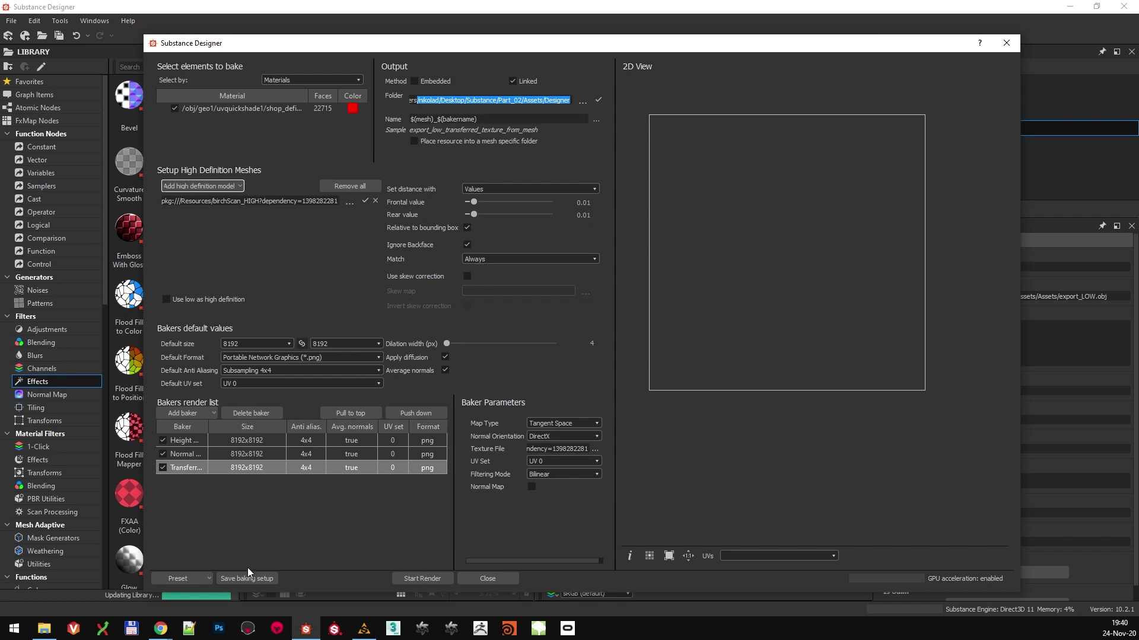
Bake the maps, preview the normal map, then the grayscale height map.
{"action": "left_click", "coordinate": [422, 578]}
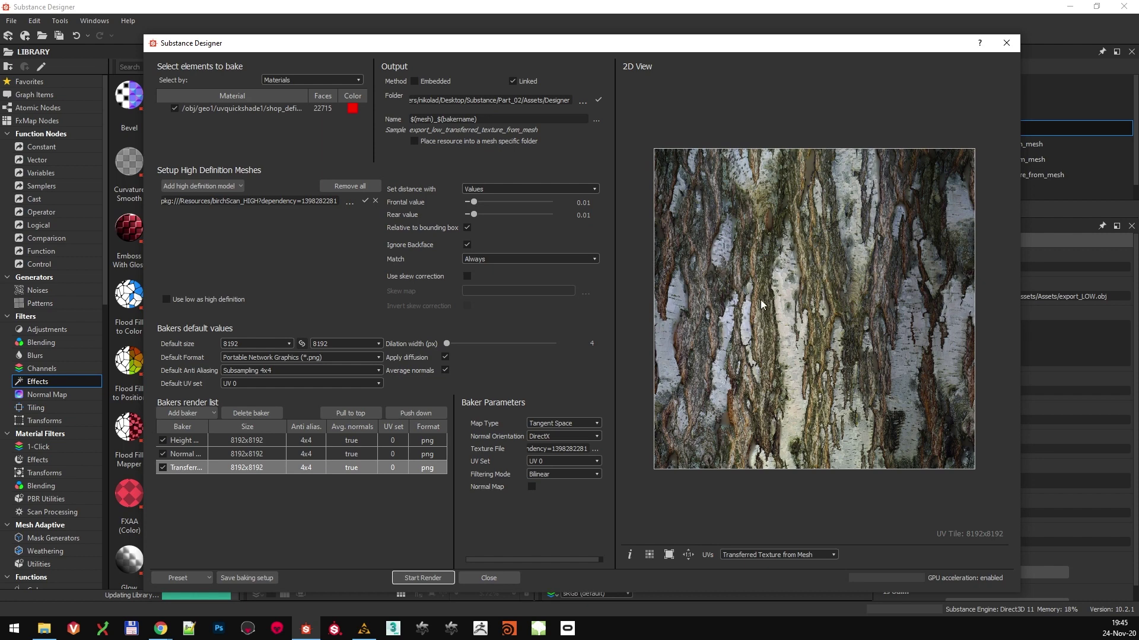
{"action": "left_click", "coordinate": [773, 555]}
{"action": "left_click", "coordinate": [774, 573]}
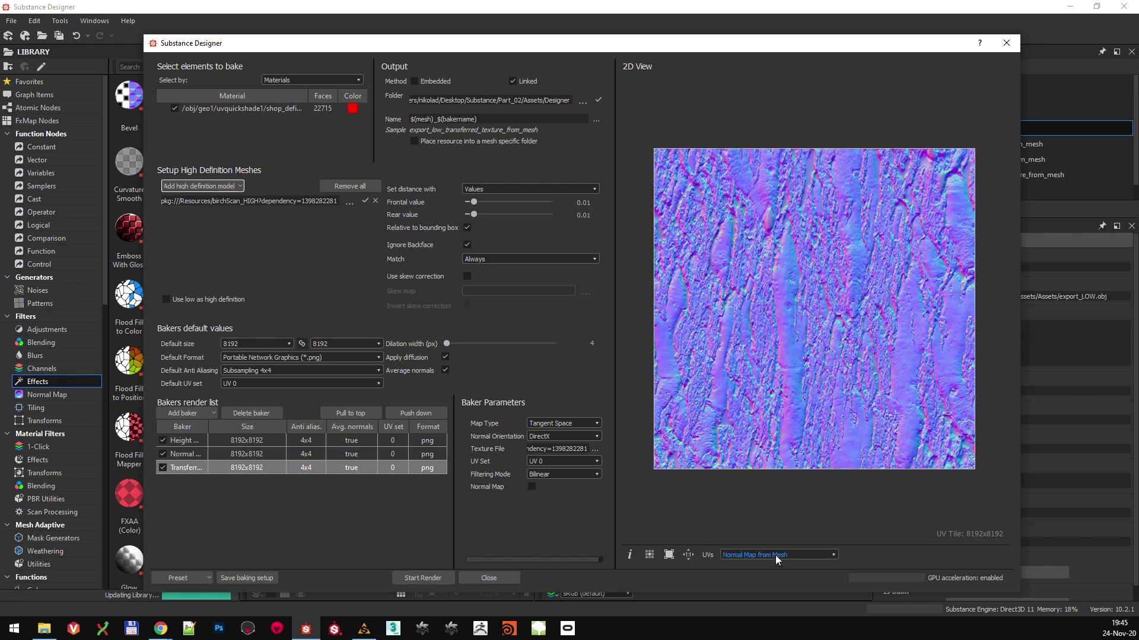
{"action": "scroll", "coordinate": [830, 230], "scroll_direction": "up", "scroll_amount": 1}
{"action": "scroll", "coordinate": [806, 321], "scroll_direction": "up", "scroll_amount": 2}
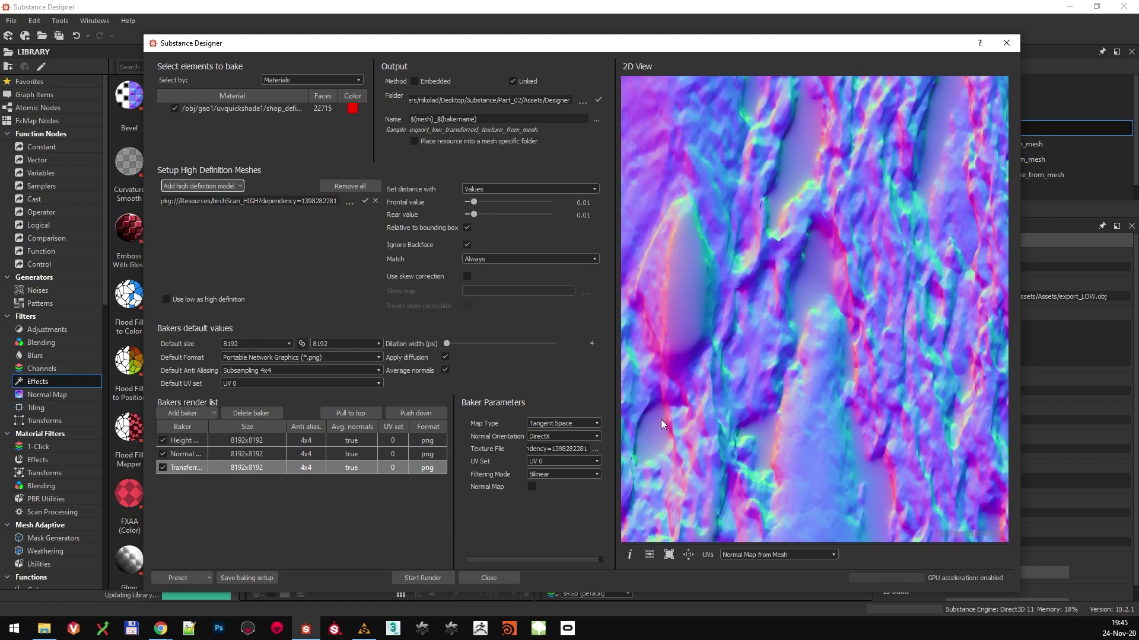
{"action": "scroll", "coordinate": [694, 404], "scroll_direction": "down", "scroll_amount": 3}
{"action": "left_click", "coordinate": [770, 557]}
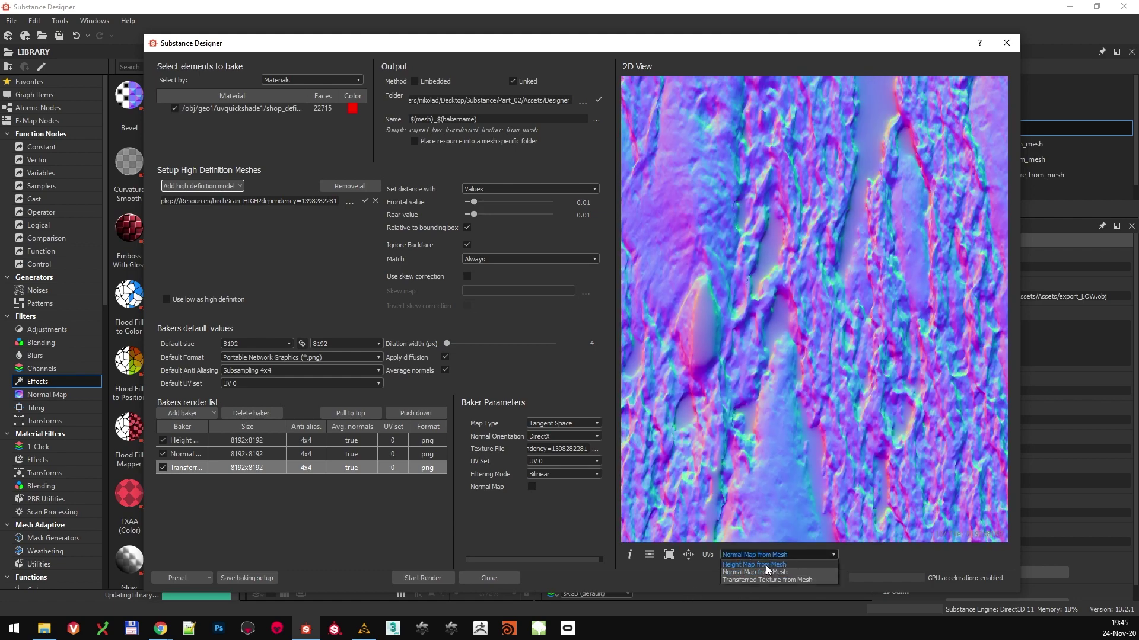
{"action": "left_click", "coordinate": [767, 564]}
{"action": "scroll", "coordinate": [733, 443], "scroll_direction": "down", "scroll_amount": 2}
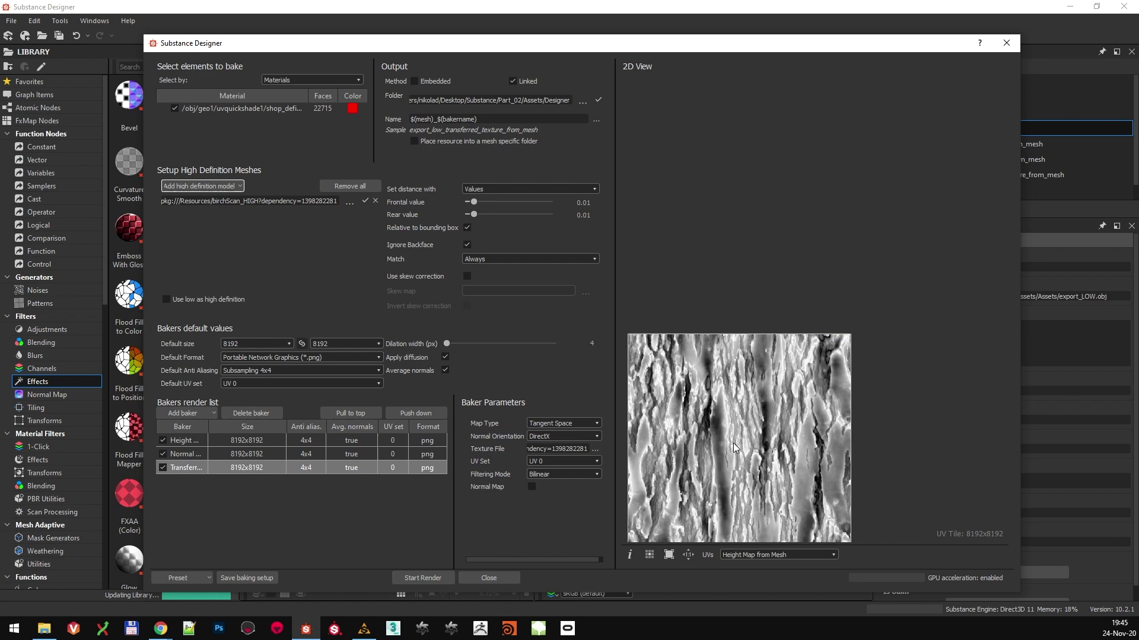
{"action": "scroll", "coordinate": [820, 326], "scroll_direction": "up", "scroll_amount": 2}
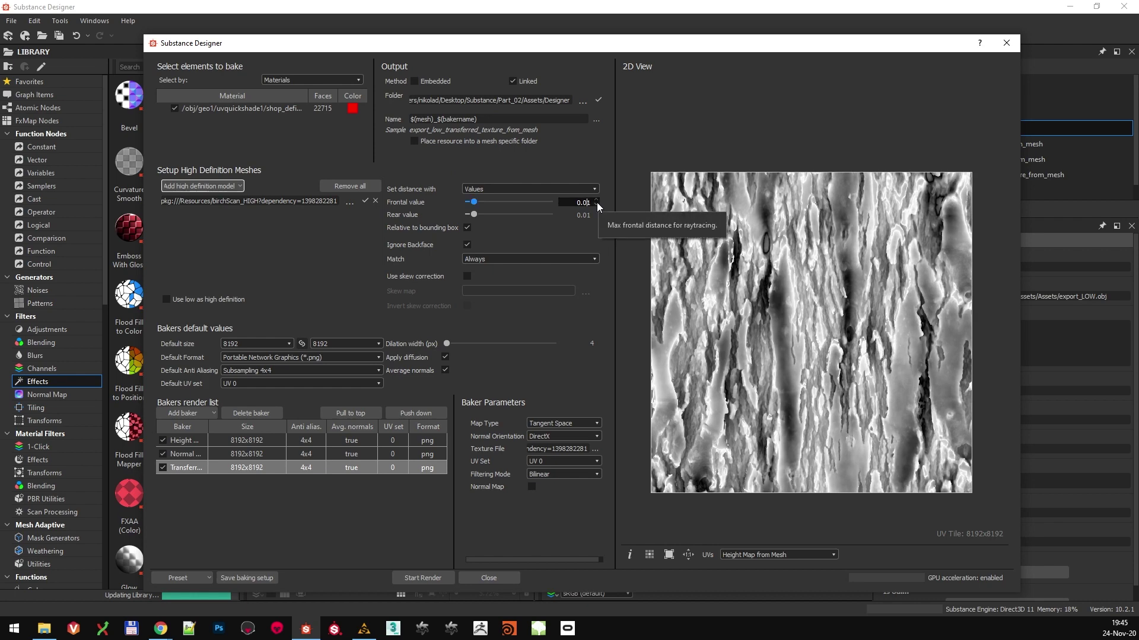
Set frontal and rear ray distances to 0.05 and re-bake the 8192 maps.
{"action": "left_click", "coordinate": [597, 201]}
{"action": "left_click", "coordinate": [596, 200]}
{"action": "left_click", "coordinate": [597, 200]}
{"action": "left_click", "coordinate": [596, 200]}
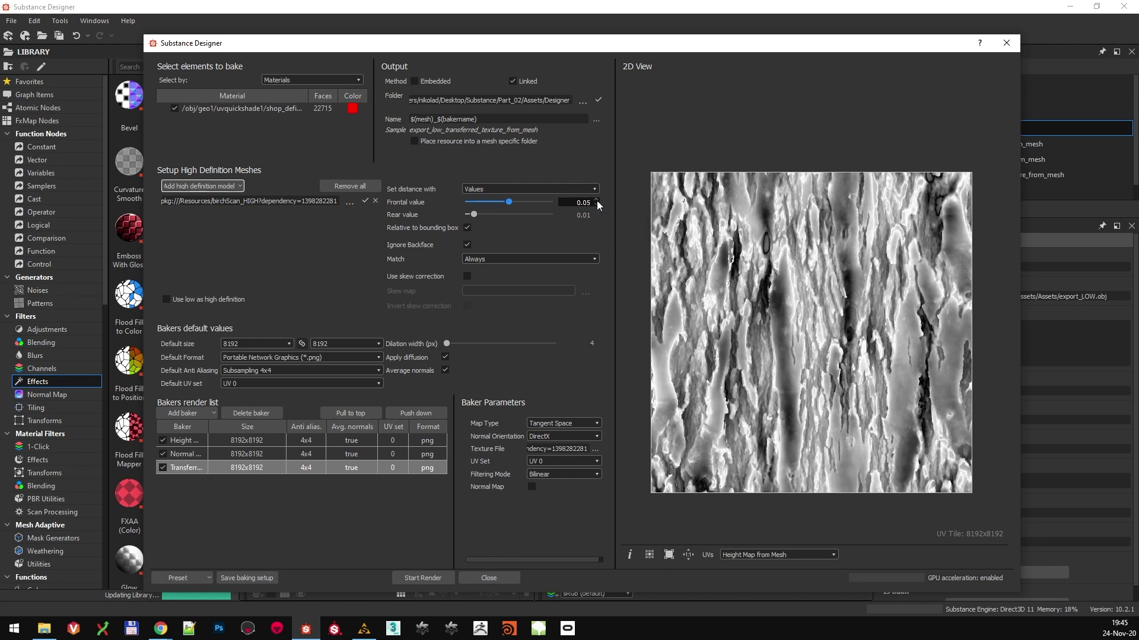
{"action": "double_click", "coordinate": [596, 215]}
{"action": "left_click", "coordinate": [597, 212]}
{"action": "left_click", "coordinate": [597, 212]}
{"action": "left_click", "coordinate": [598, 212]}
{"action": "left_click", "coordinate": [597, 212]}
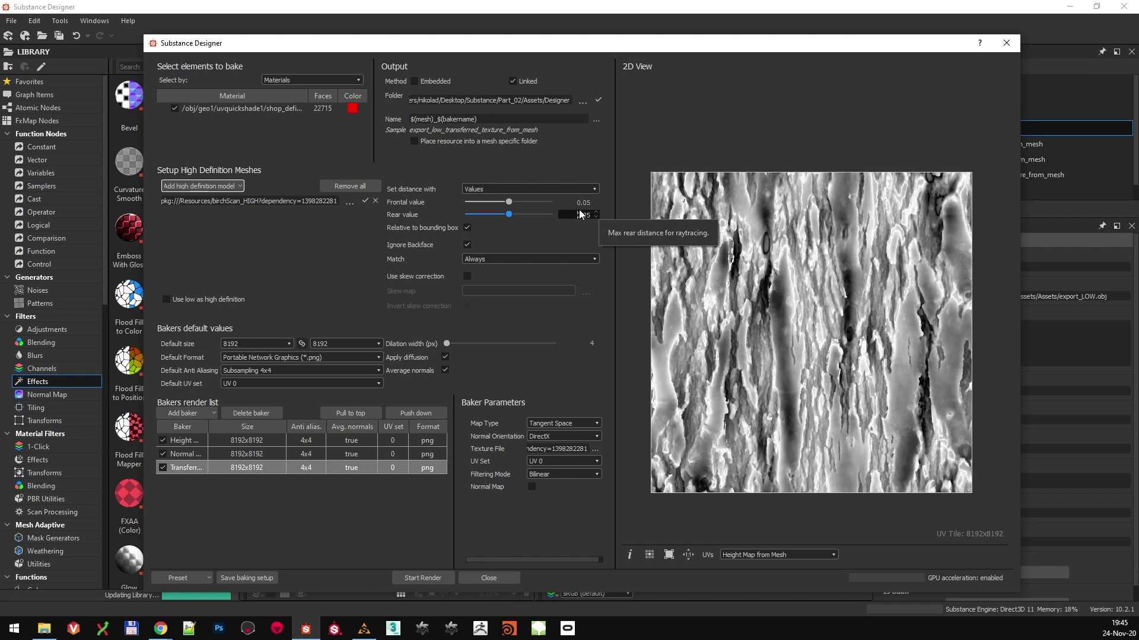
{"action": "left_click", "coordinate": [421, 578]}
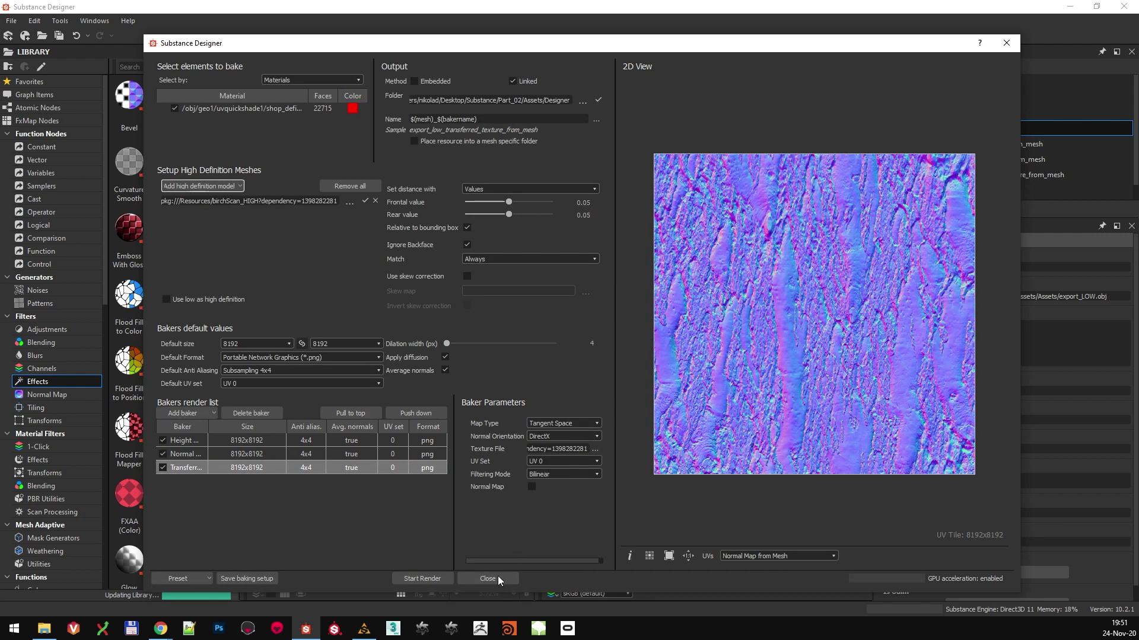
Place the three baked maps in the graph and assign them to base color, normal and height.
{"action": "left_click", "coordinate": [491, 580]}
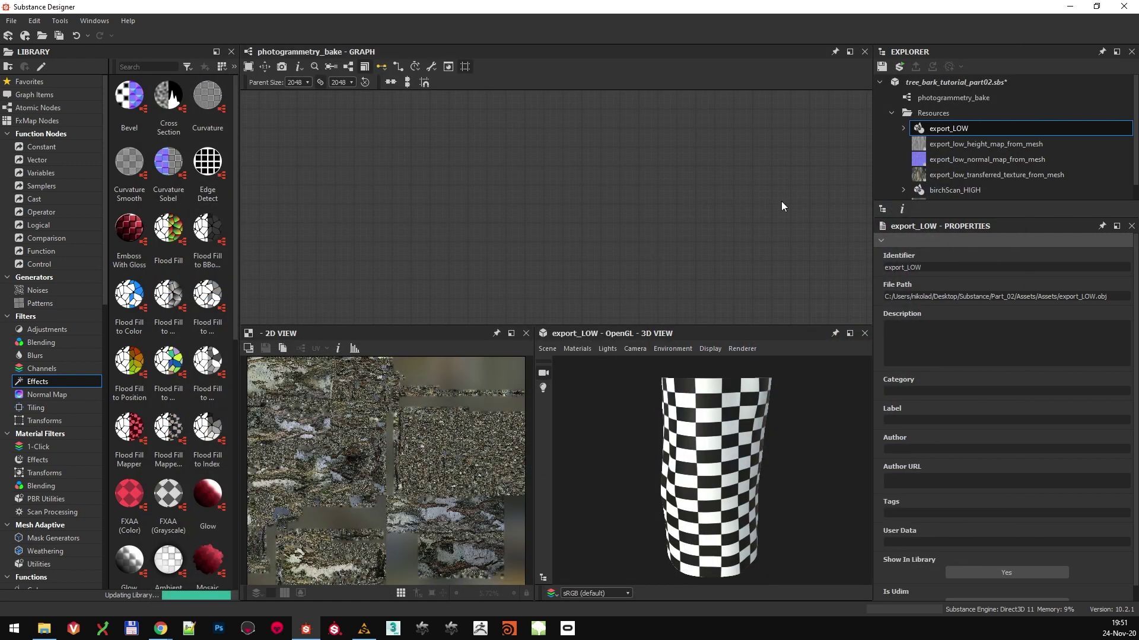
{"action": "left_click_drag", "start_coordinate": [1004, 216], "coordinate": [1005, 273]}
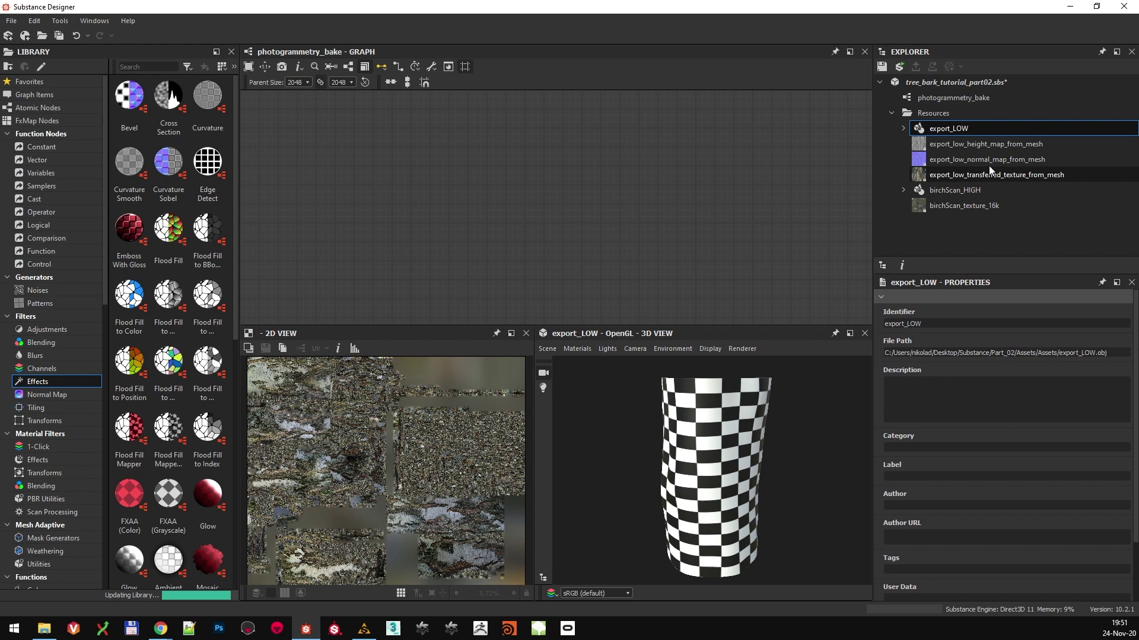
{"action": "left_click_drag", "start_coordinate": [986, 144], "coordinate": [613, 218]}
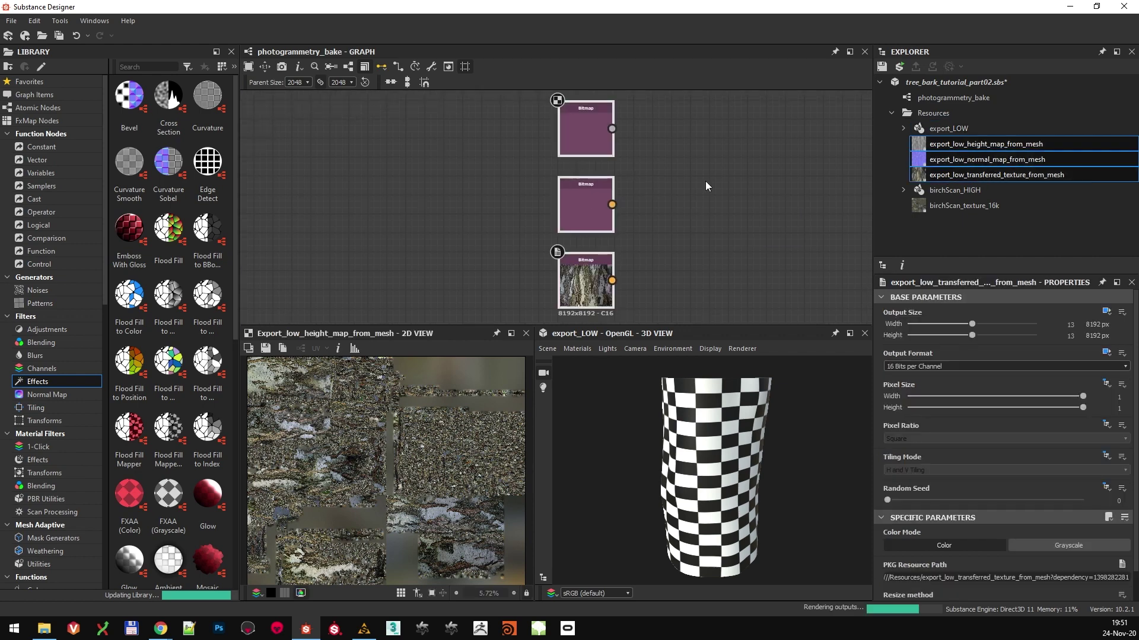
{"action": "left_click_drag", "start_coordinate": [605, 267], "coordinate": [712, 415]}
{"action": "left_click", "coordinate": [762, 462]}
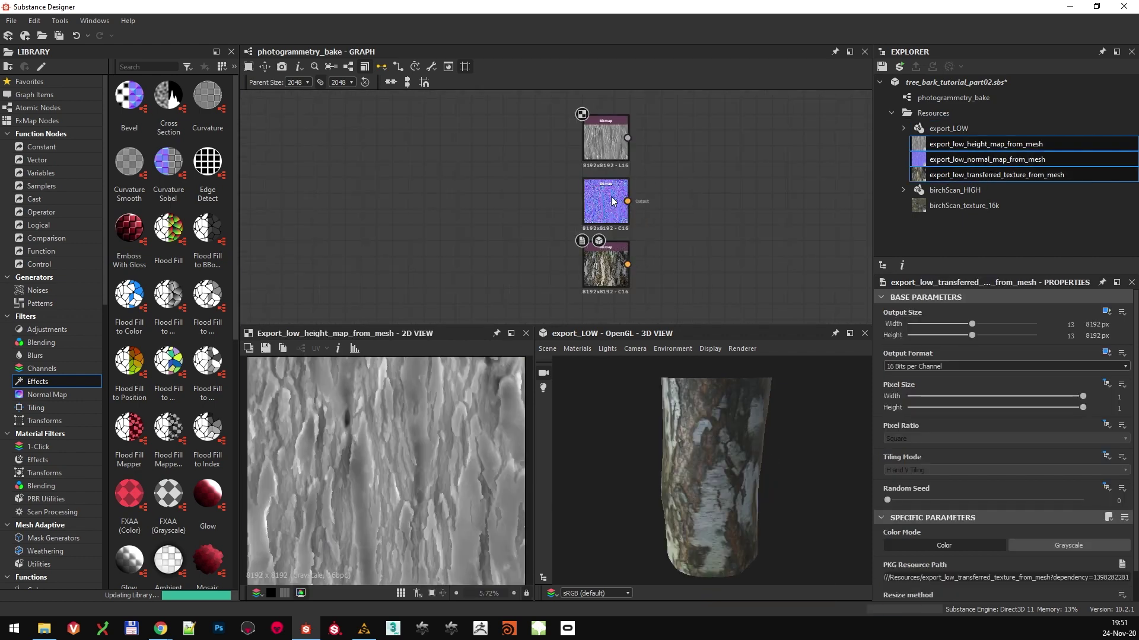
{"action": "left_click_drag", "start_coordinate": [612, 202], "coordinate": [703, 410]}
{"action": "left_click", "coordinate": [756, 492]}
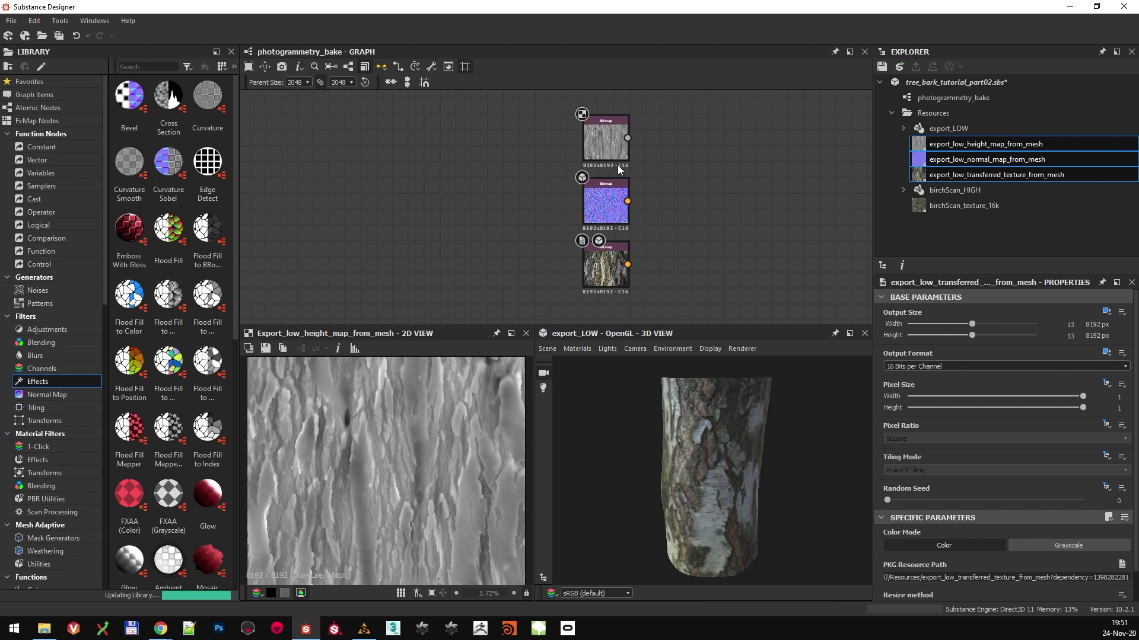
{"action": "left_click_drag", "start_coordinate": [615, 151], "coordinate": [726, 416]}
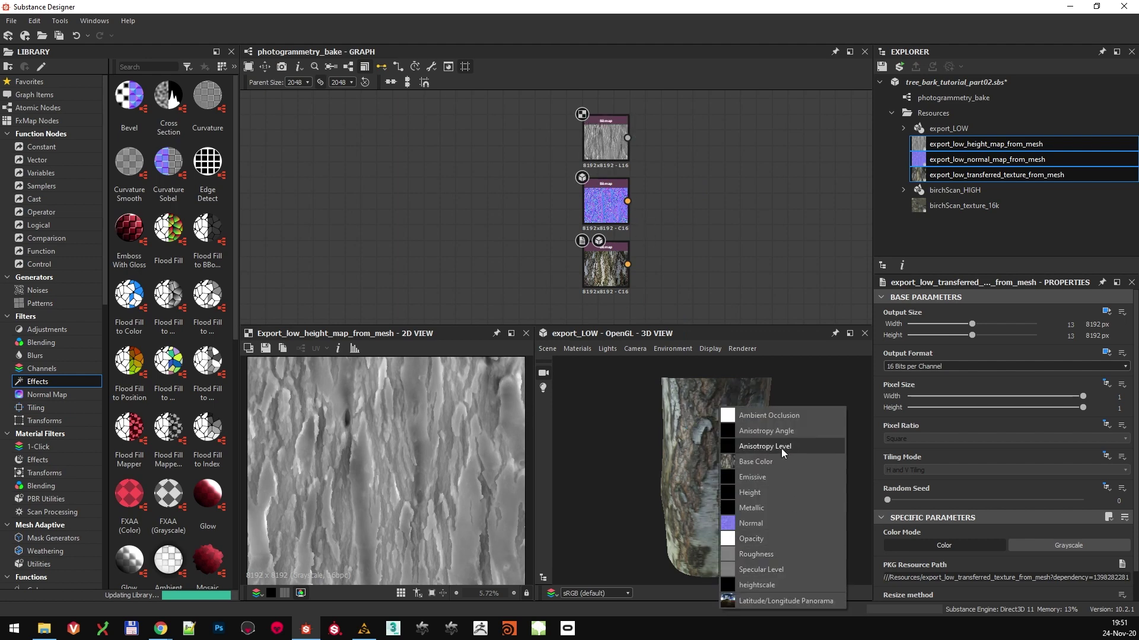
{"action": "left_click", "coordinate": [767, 491]}
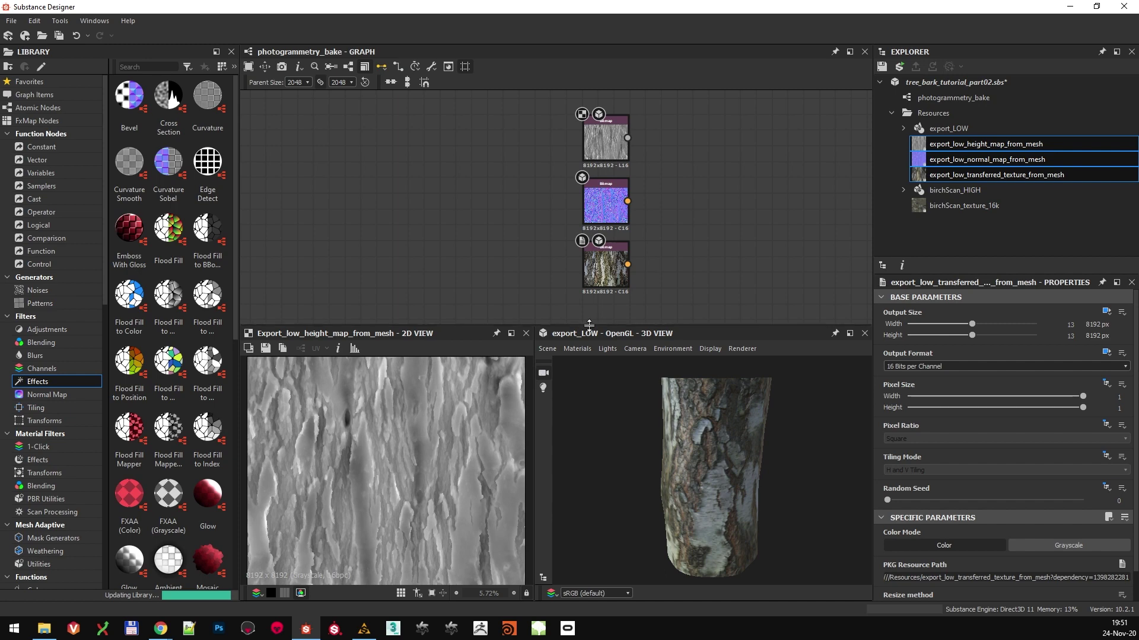
Switch the 3D preview material to Tessellation to show the bark height detail.
{"action": "left_click_drag", "start_coordinate": [590, 327], "coordinate": [590, 137]}
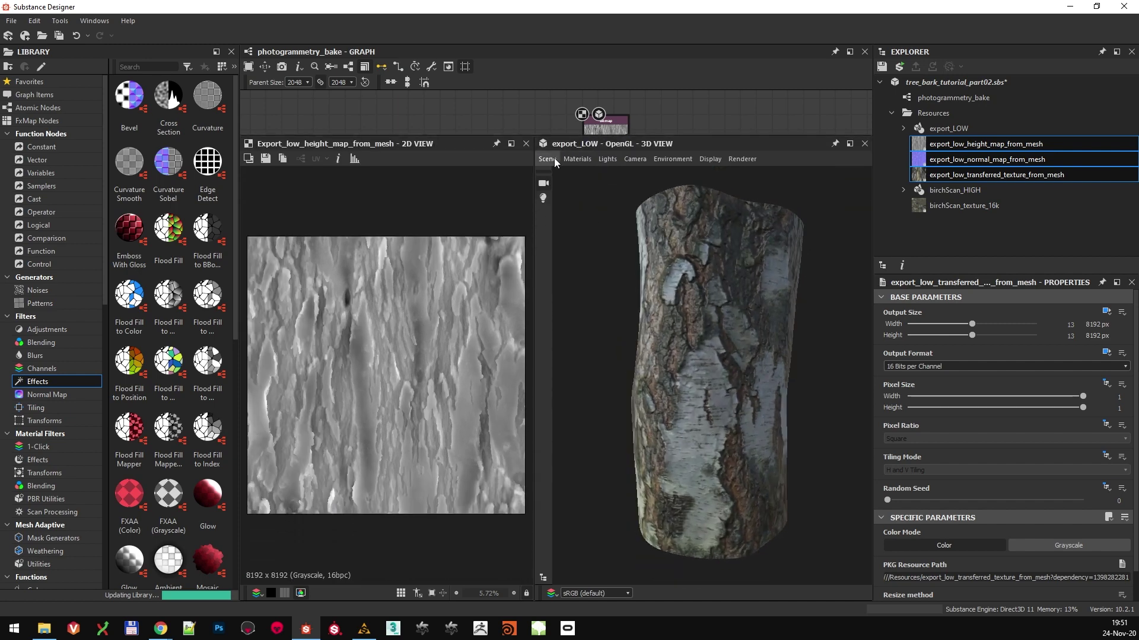
{"action": "left_click", "coordinate": [576, 159]}
{"action": "mouse_move", "coordinate": [592, 176]}
{"action": "mouse_move", "coordinate": [834, 232]}
{"action": "left_click", "coordinate": [972, 248]}
{"action": "scroll", "coordinate": [1094, 458], "scroll_direction": "down", "scroll_amount": 1}
{"action": "scroll", "coordinate": [1094, 457], "scroll_direction": "down", "scroll_amount": 1}
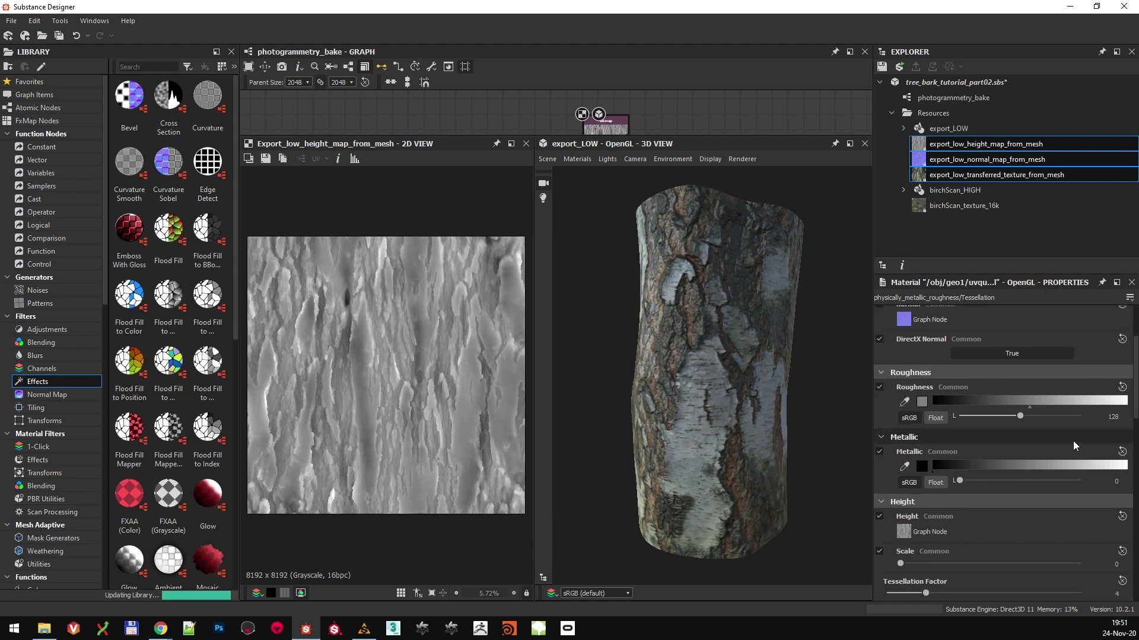
{"action": "left_click_drag", "start_coordinate": [1020, 416], "coordinate": [1067, 416]}
{"action": "scroll", "coordinate": [1023, 394], "scroll_direction": "down", "scroll_amount": 1}
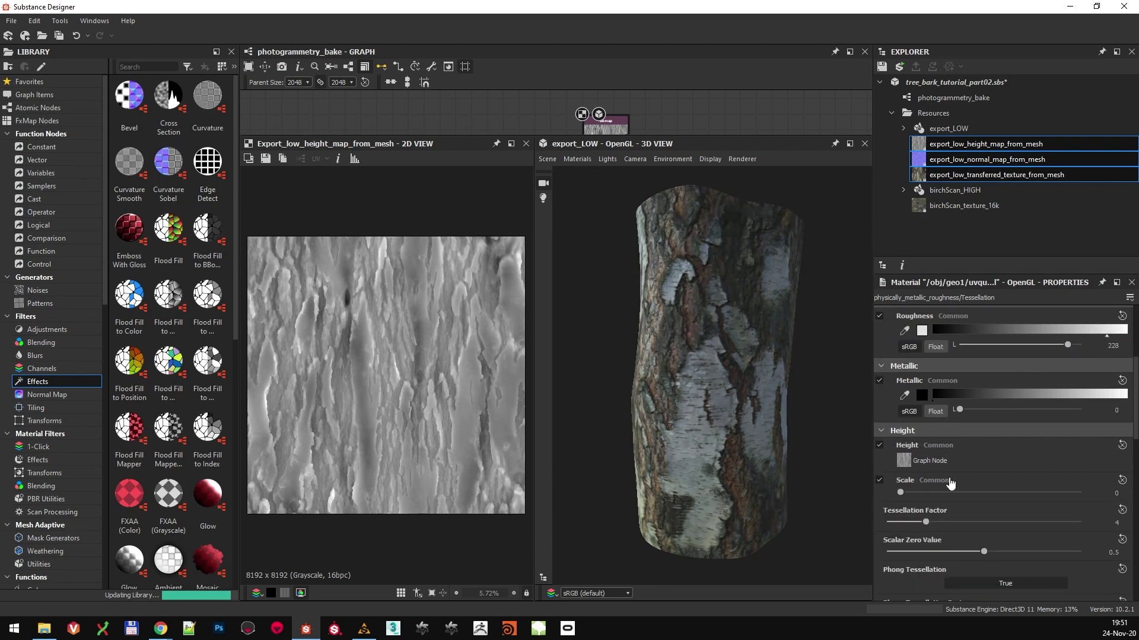
{"action": "left_click_drag", "start_coordinate": [899, 492], "coordinate": [902, 492]}
{"action": "scroll", "coordinate": [902, 492], "scroll_direction": "down", "scroll_amount": 1}
{"action": "left_click_drag", "start_coordinate": [727, 393], "coordinate": [643, 379]}
Preview the cylinder in photoreal rendering, return to real-time, and save tree_bark_tutorial_part02.sbs.
{"action": "left_click", "coordinate": [742, 159]}
{"action": "left_click", "coordinate": [749, 187]}
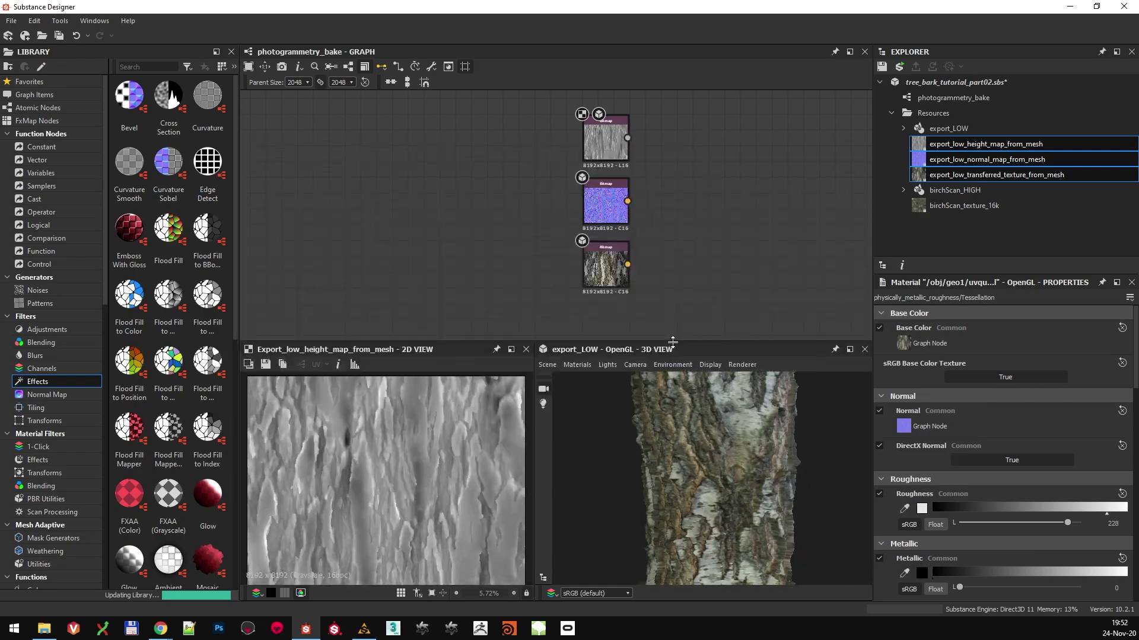
{"action": "left_click", "coordinate": [925, 82]}
{"action": "left_click", "coordinate": [881, 66]}
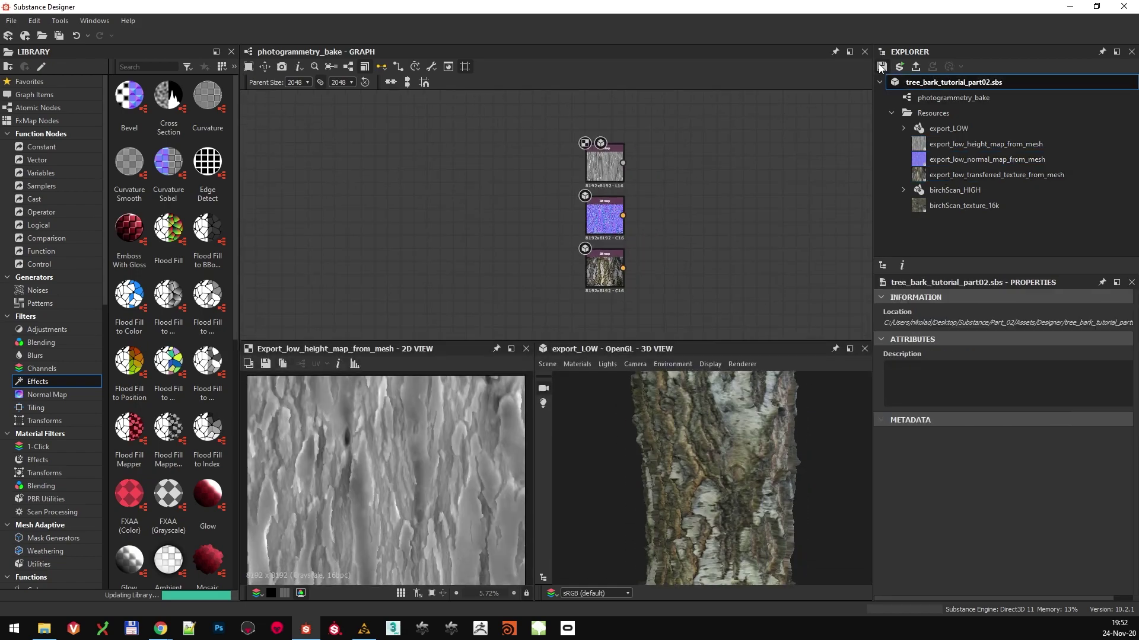
{"action": "scroll", "coordinate": [684, 251], "scroll_direction": "up", "scroll_amount": 1}
{"action": "middle_click_drag", "start_coordinate": [685, 246], "coordinate": [774, 244]}
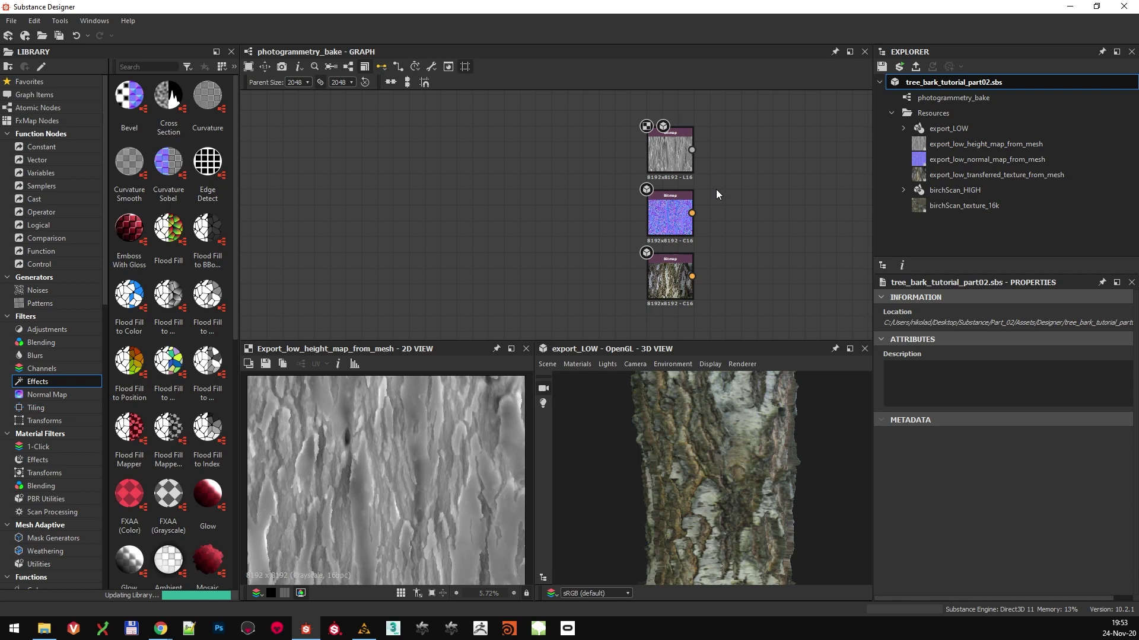
In File Explorer, open the Part_02 > Assets > Designer folder containing the exported maps.
{"action": "key", "text": "alt+Tab"}
{"action": "left_click", "coordinate": [370, 220]}
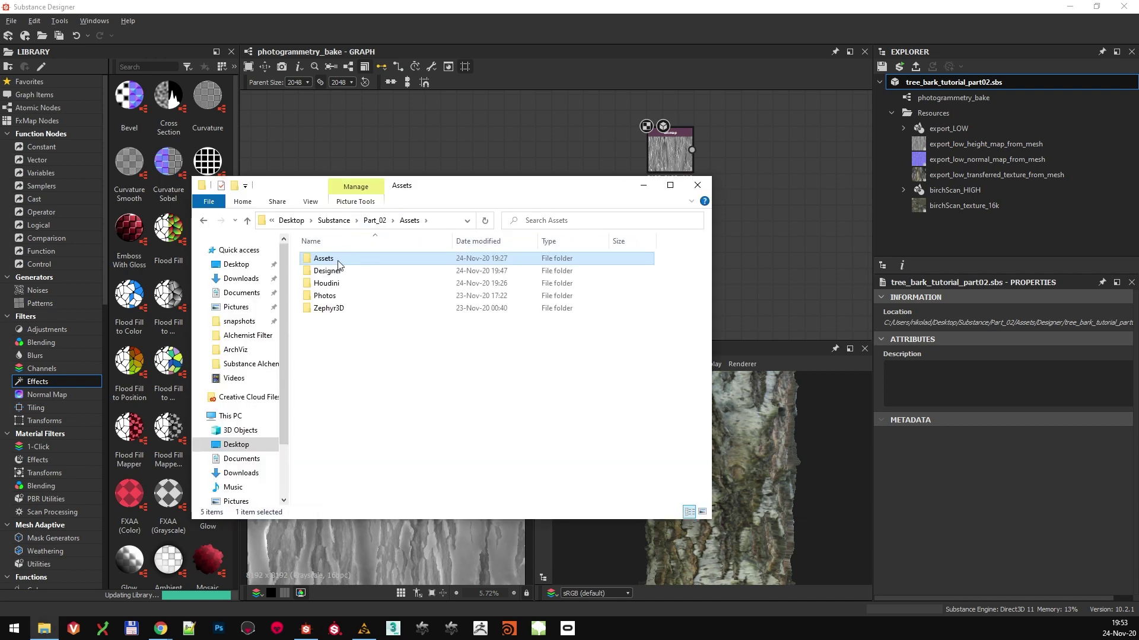
{"action": "double_click", "coordinate": [338, 269]}
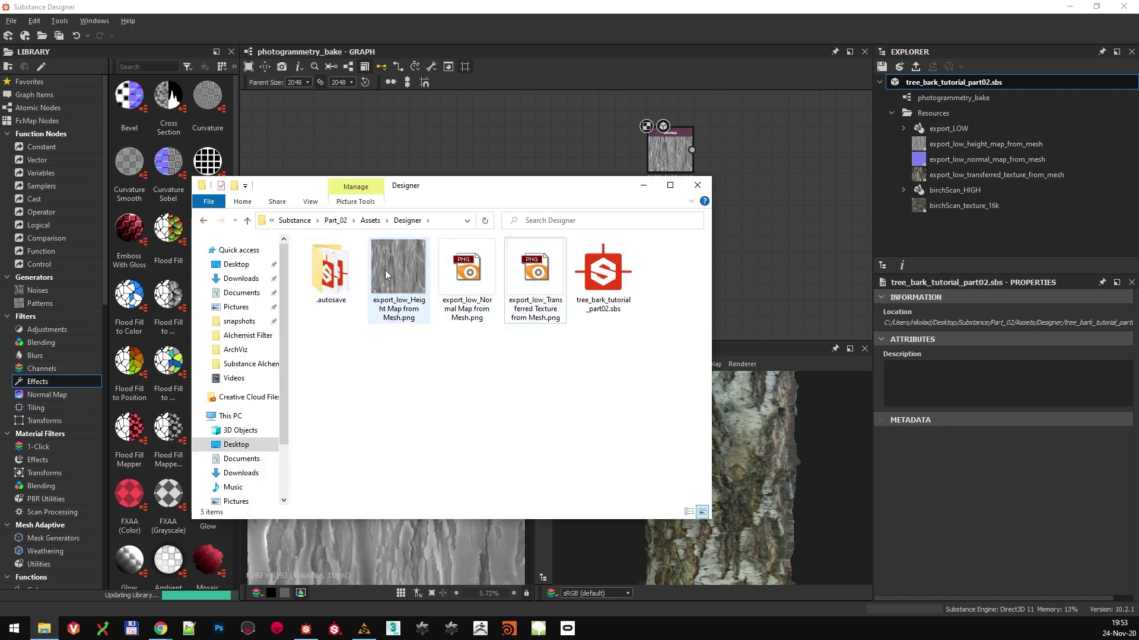
Open the exported export_low height map PNG to view it.
{"action": "left_click", "coordinate": [466, 273]}
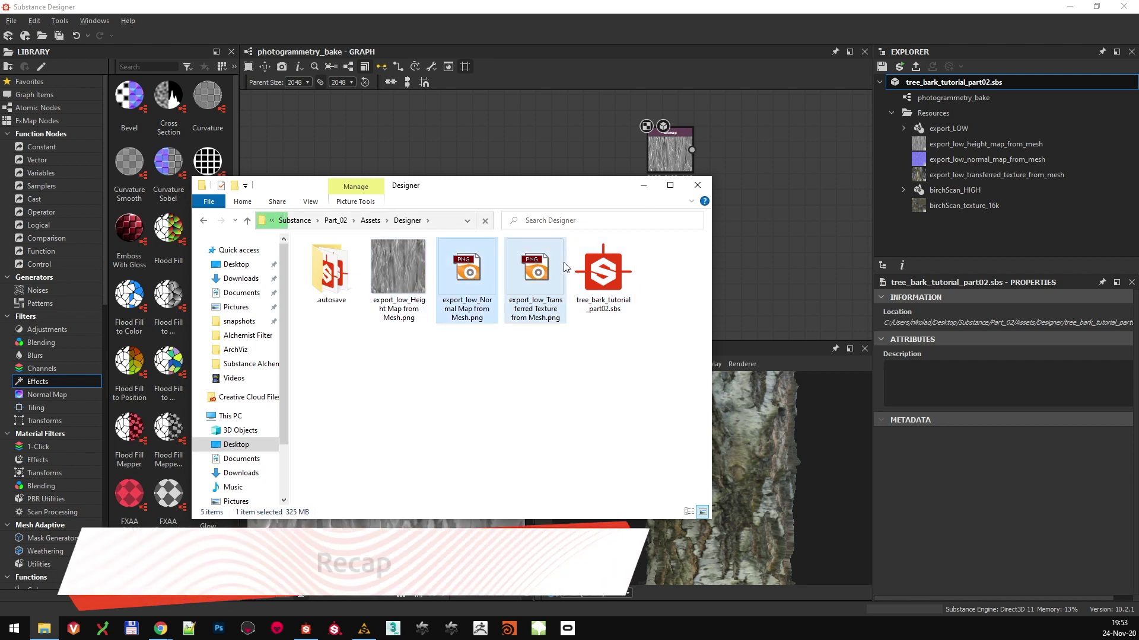
{"action": "double_click", "coordinate": [402, 271]}
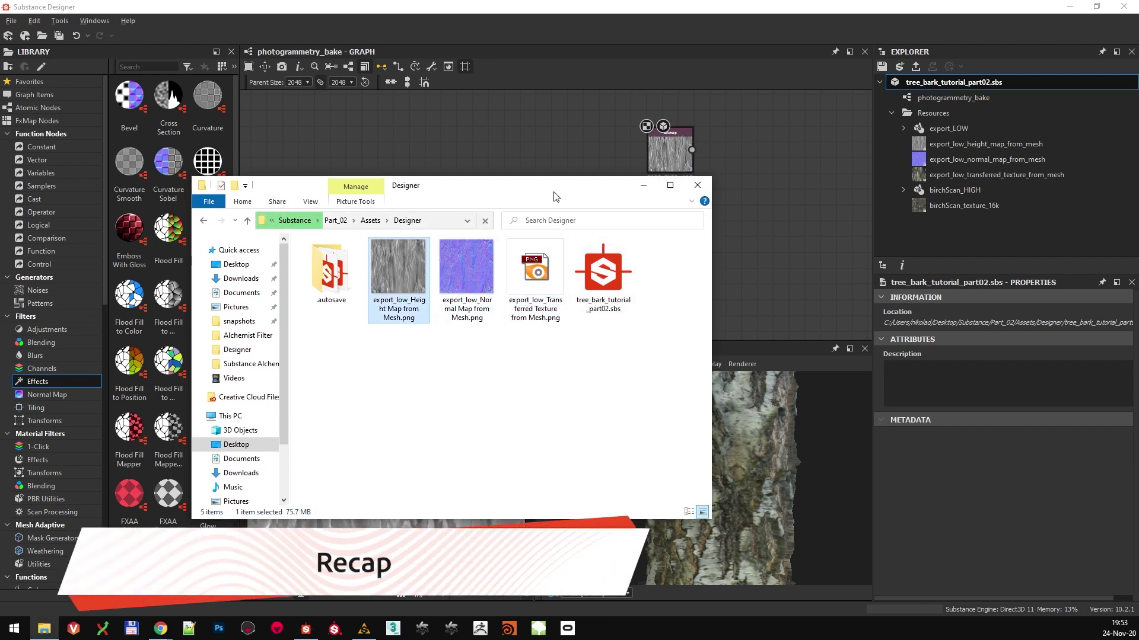
{"action": "left_click_drag", "start_coordinate": [556, 197], "coordinate": [566, 185]}
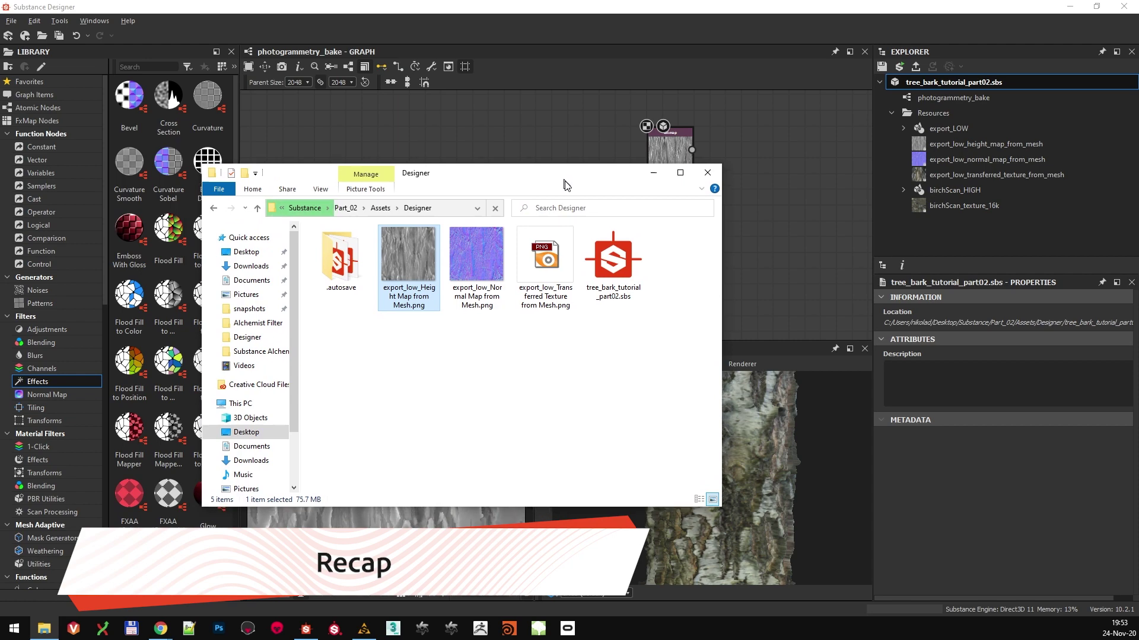